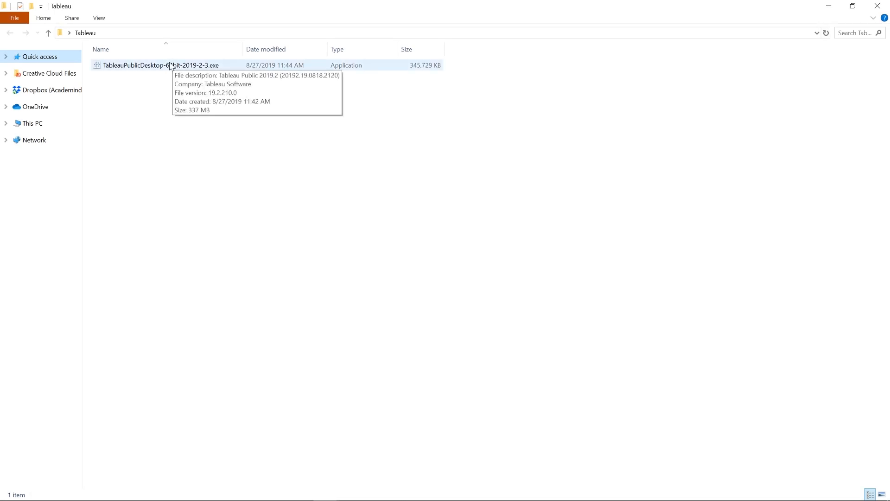
Run Tableau Public Setup, accept the licence, decline sharing usage data, and install.
double_click(171, 66)
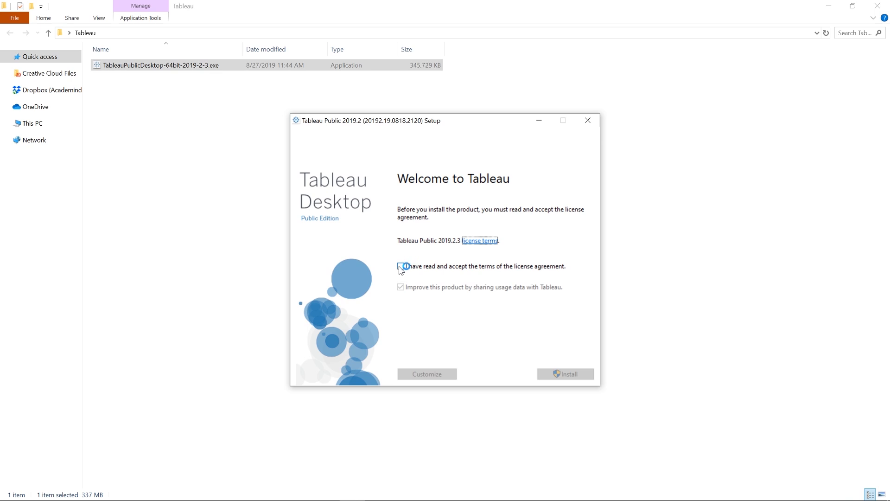
click(399, 267)
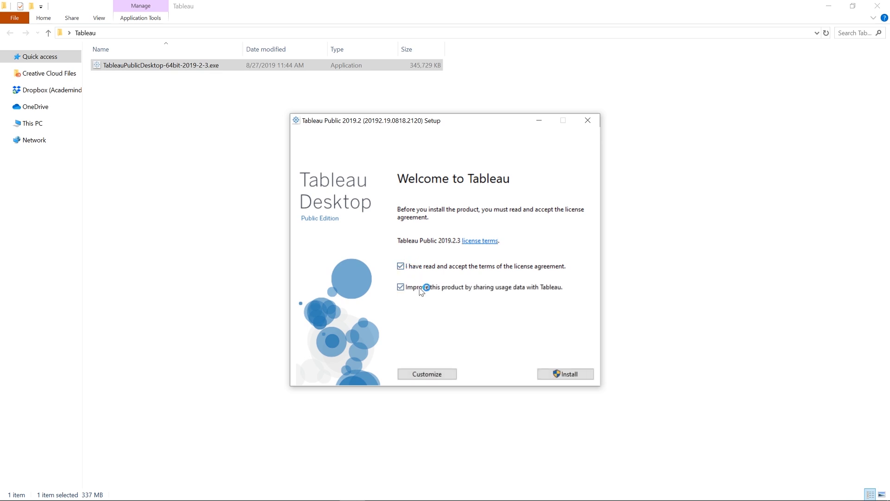
click(403, 288)
click(563, 374)
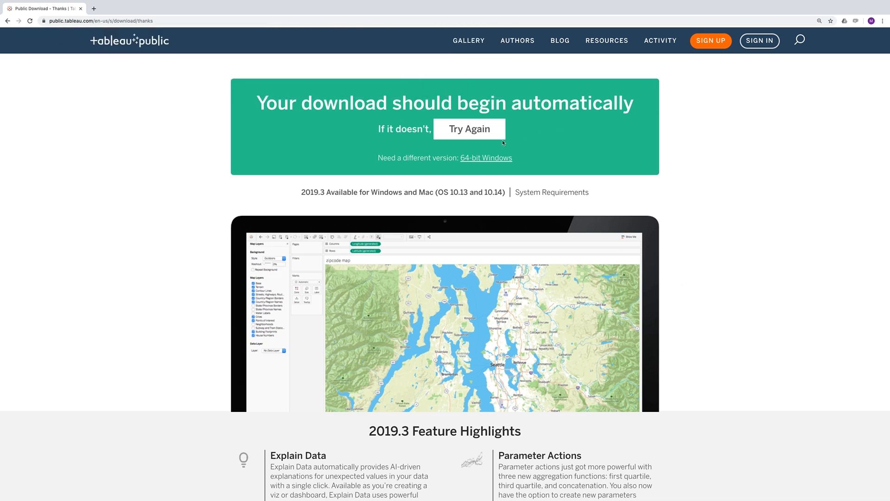
Restart the Tableau Public download with Try Again on the thank-you page.
click(489, 133)
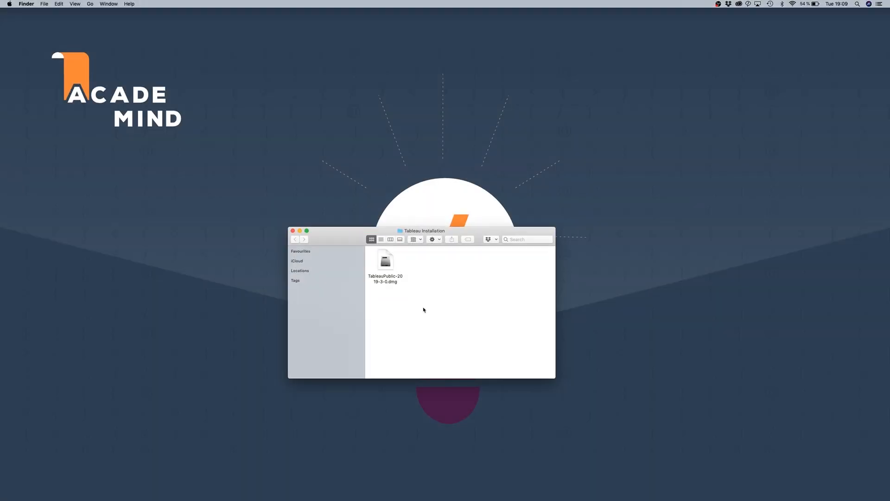
Open TableauPublic-2019-3-0.dmg and its package, agree to the licence, and install on Macintosh HD.
click(394, 277)
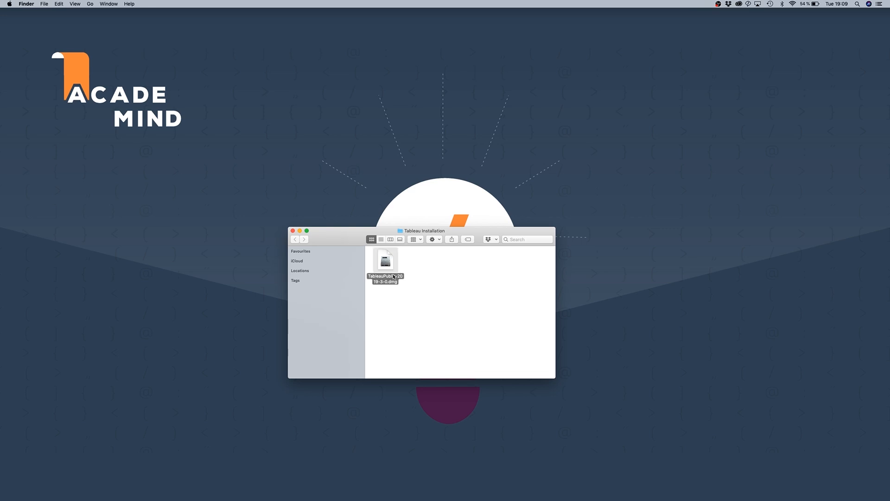
double_click(394, 277)
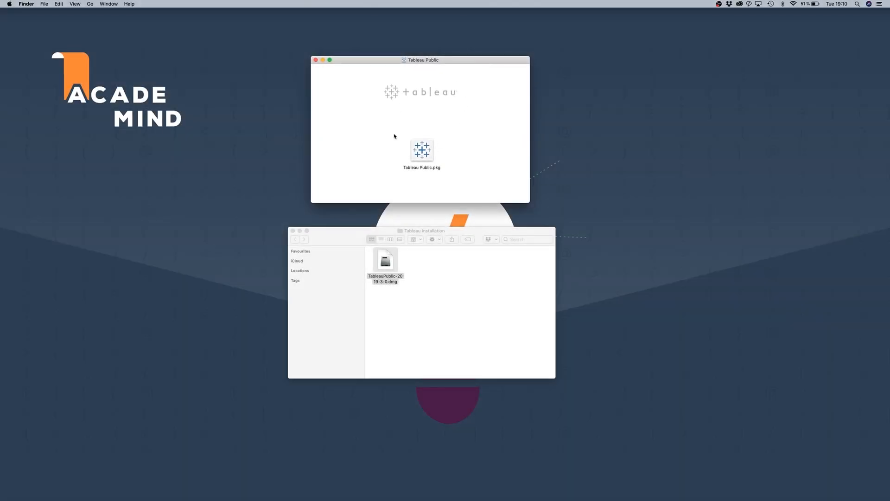
double_click(422, 156)
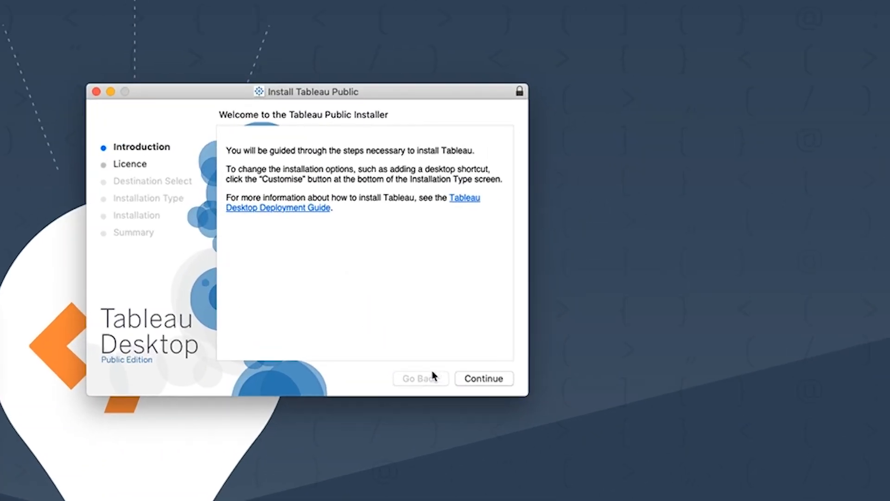
click(471, 377)
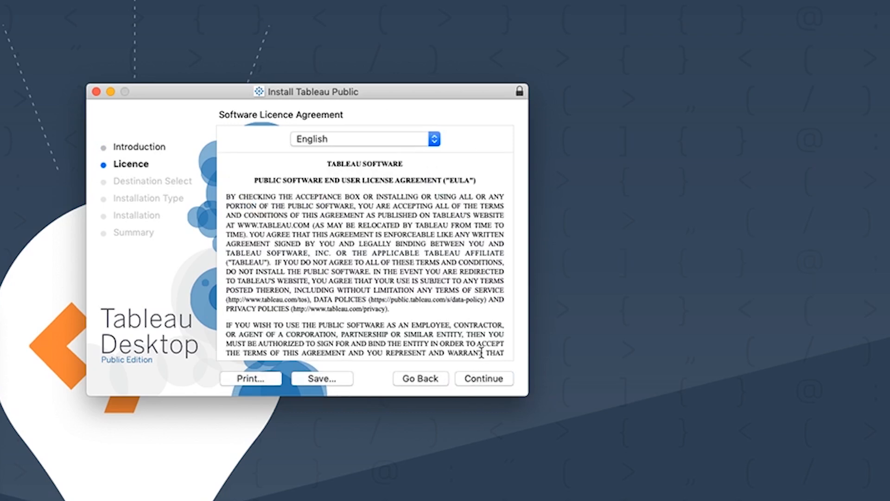
click(482, 377)
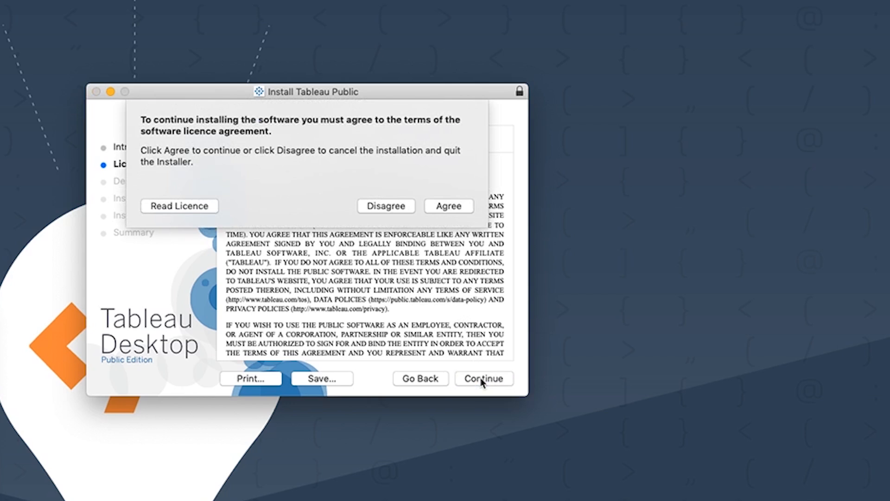
click(448, 206)
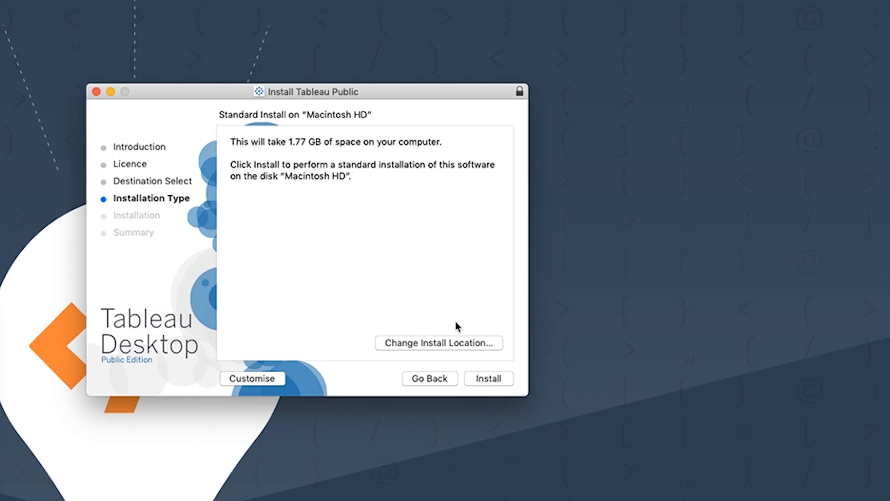
click(489, 378)
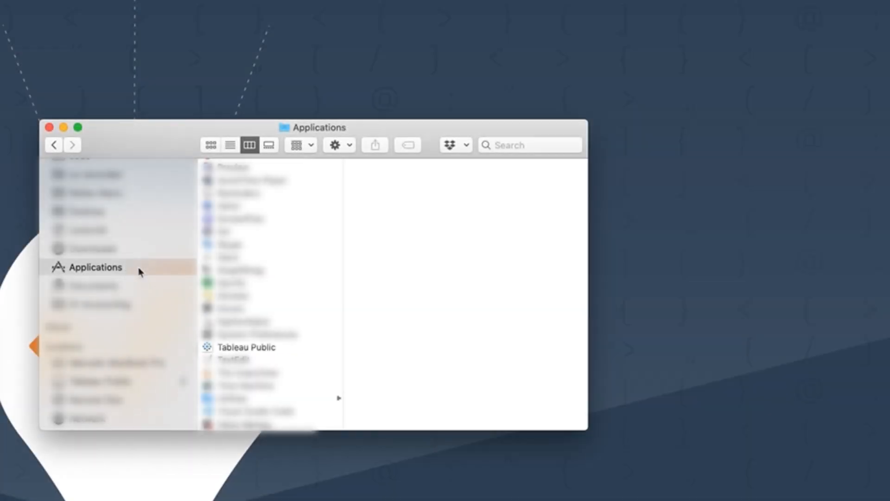
Launch Tableau Public from the Finder's Applications folder.
click(262, 348)
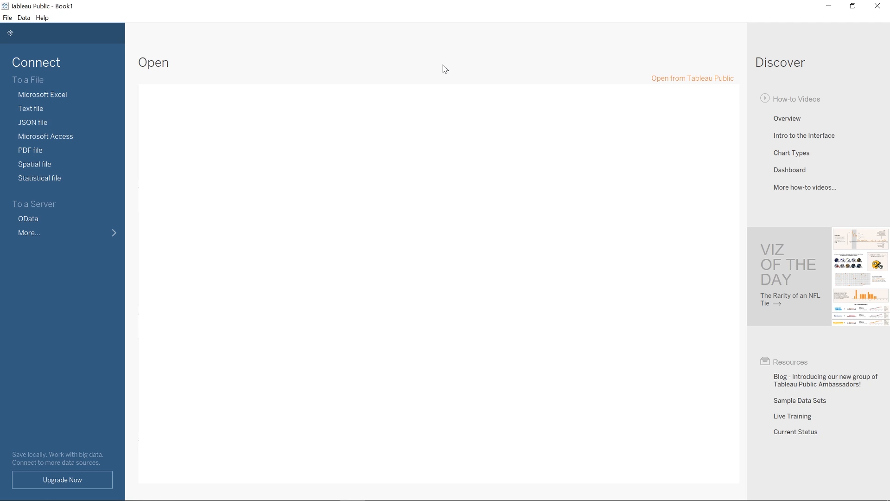
Search Windows for 'tableau repos' and open the Eigenes Tableau-Repository folder.
key(super)
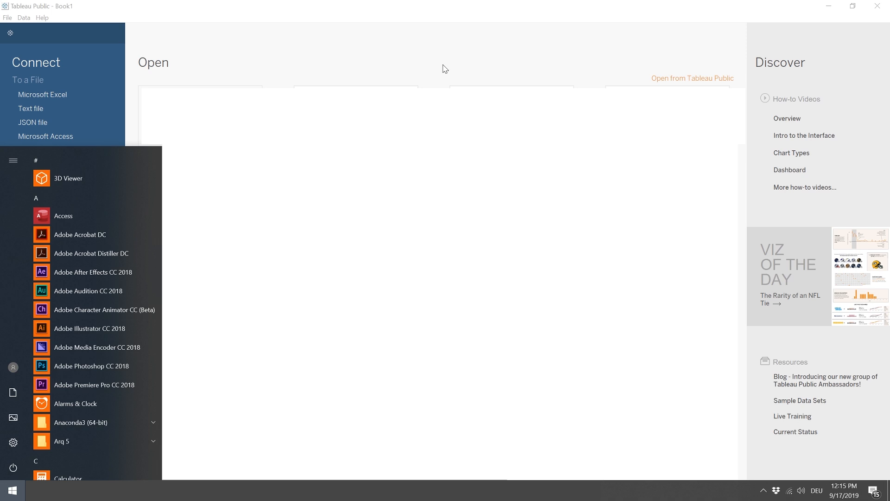
text(tableau repos)
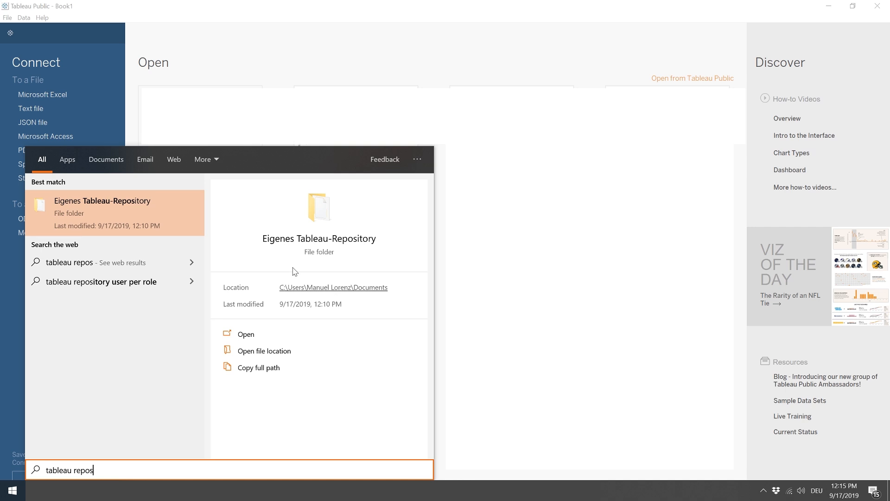
click(123, 222)
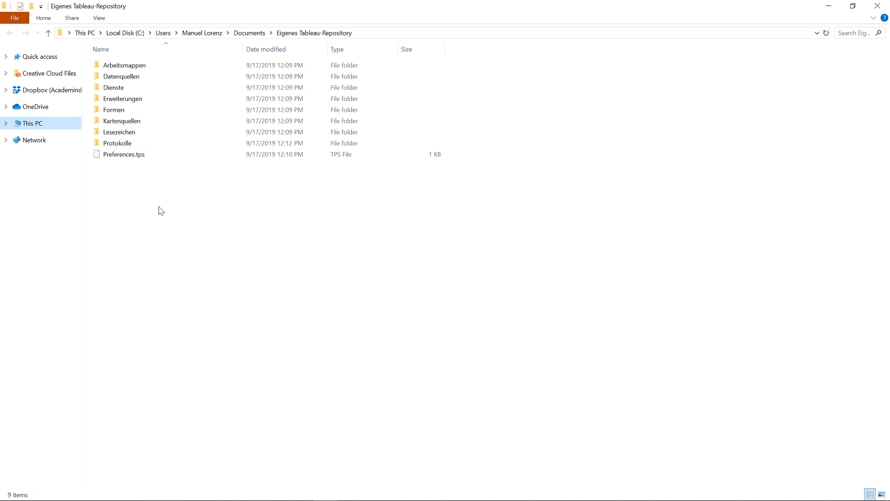
Paste cumulative-co-emissions.csv into the Datenquellen folder and return to Tableau Public.
double_click(138, 77)
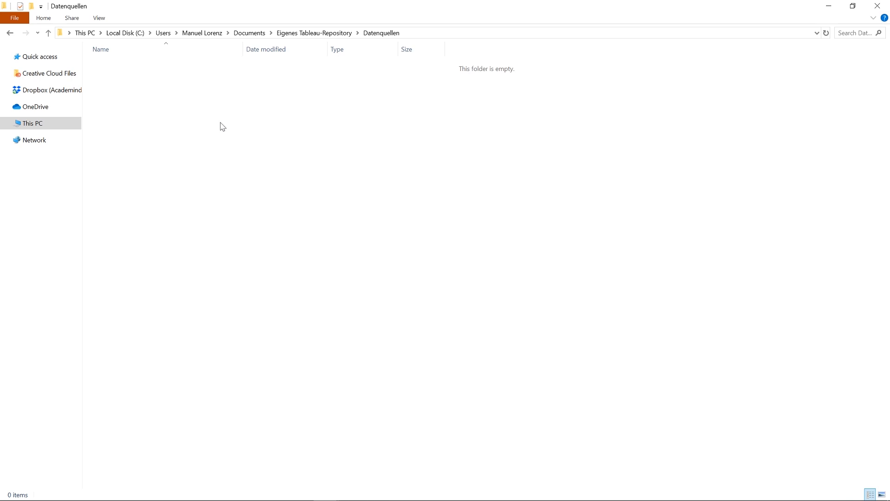
key(ctrl+v)
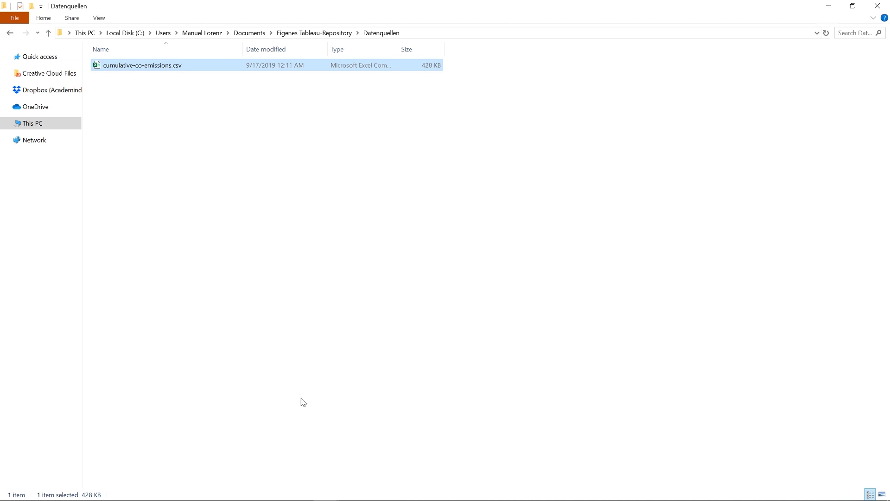
key(alt+Tab)
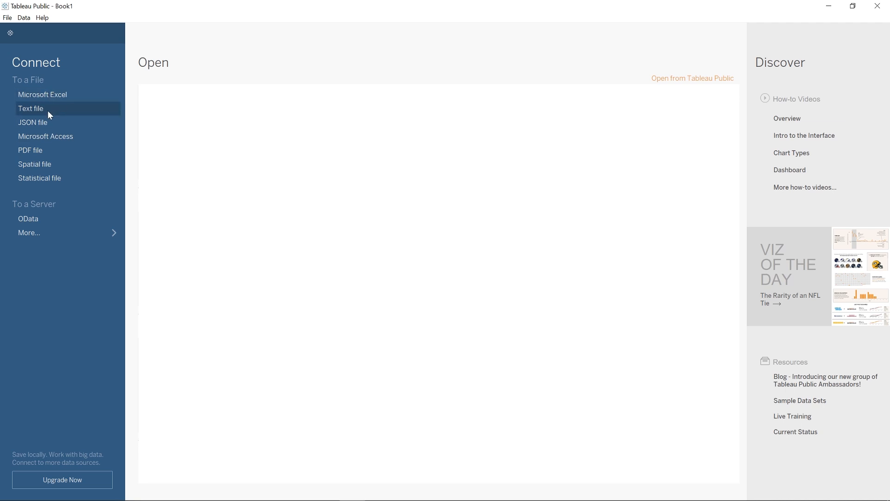
Connect to cumulative-co-emissions.csv as a text file data source and dismiss the tip.
click(35, 110)
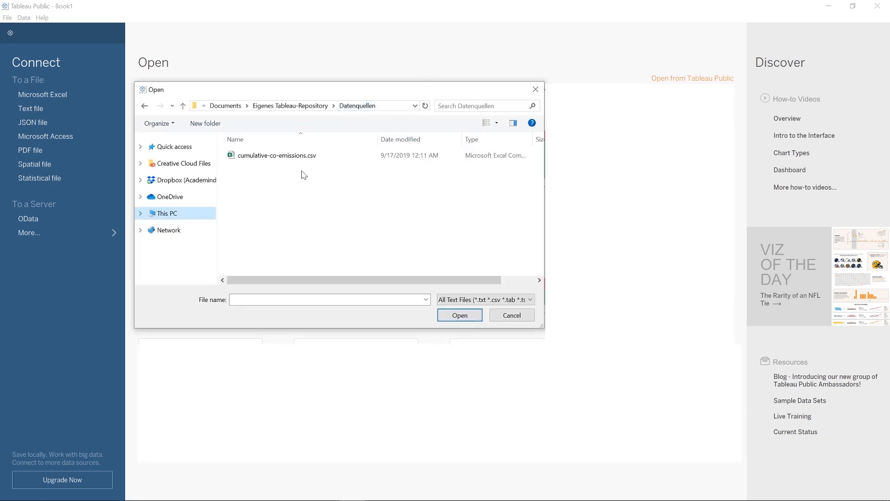
click(291, 154)
click(459, 316)
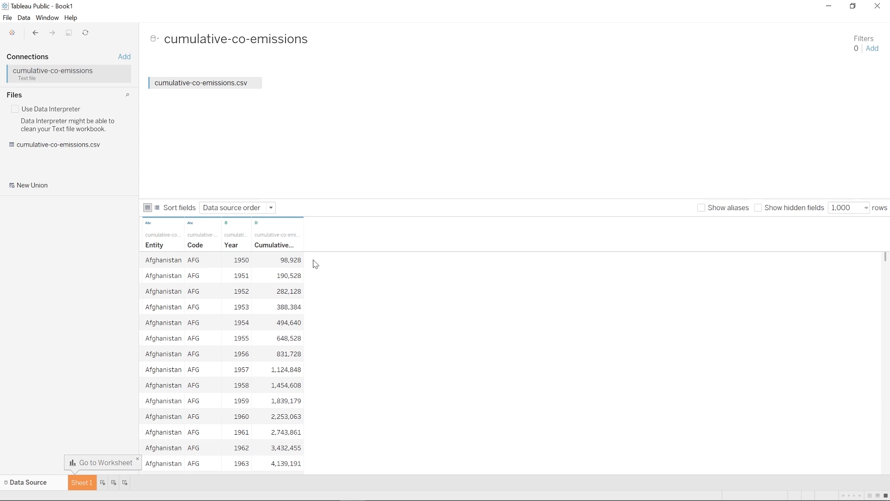
click(138, 461)
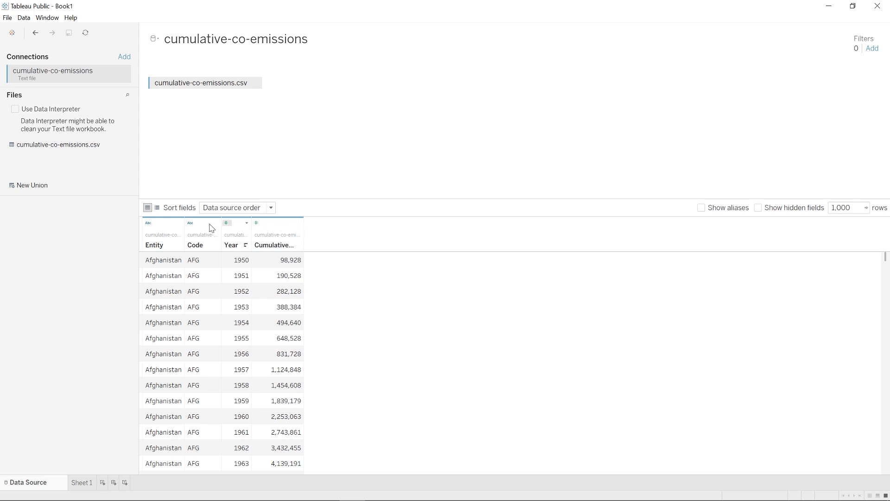
Inspect the Entity, Code and cumulative CO2 emissions column headers to reveal their full names.
click(184, 229)
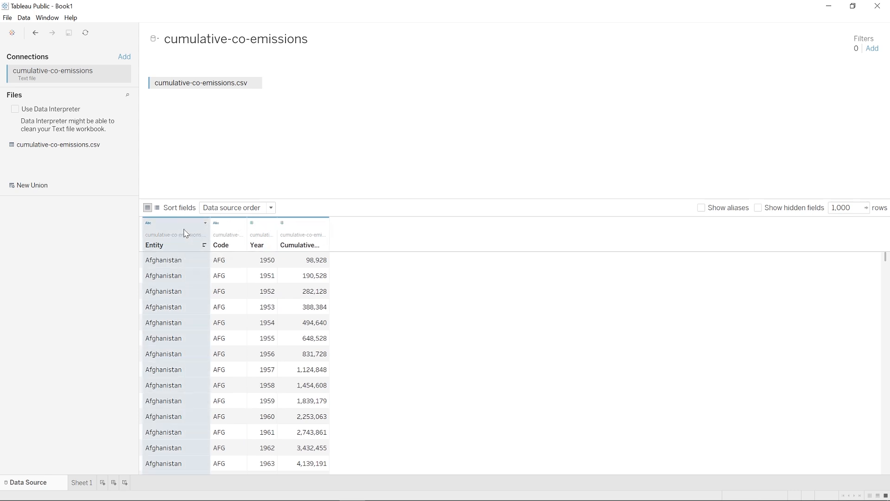
click(242, 231)
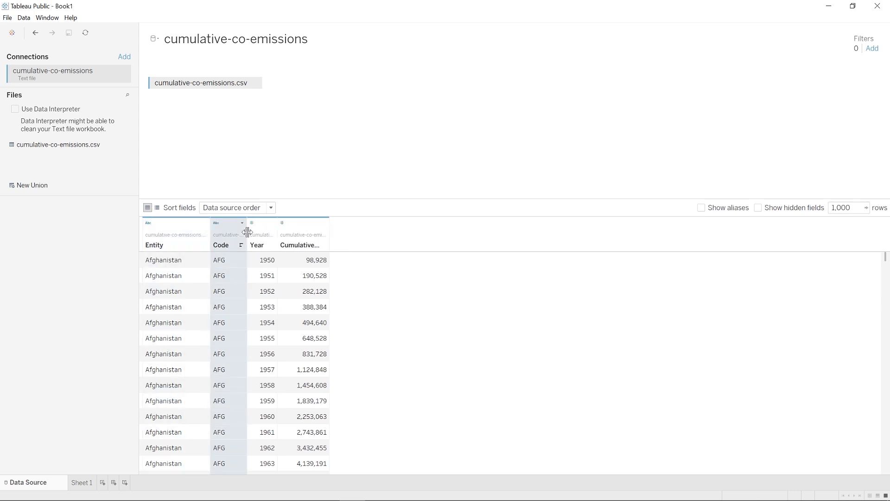
click(280, 231)
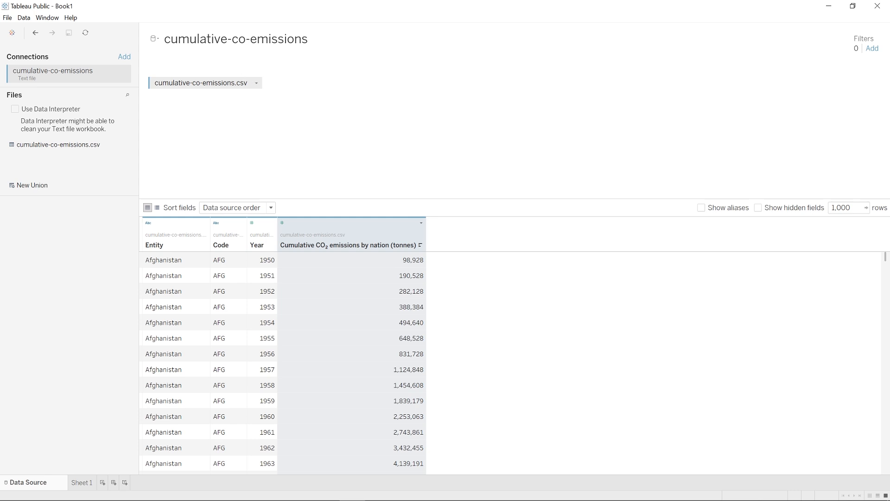
Keep Comma as the csv's field separator in text file properties, then select the Entity column.
click(257, 84)
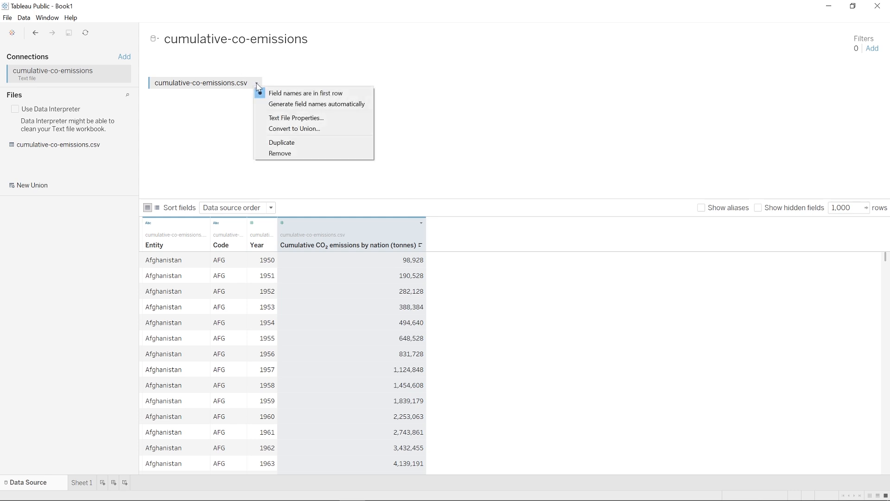
click(286, 119)
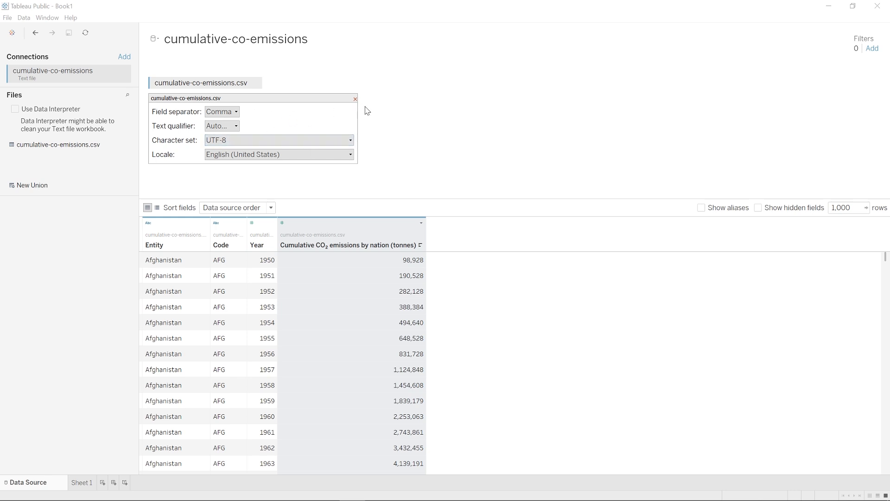
click(237, 112)
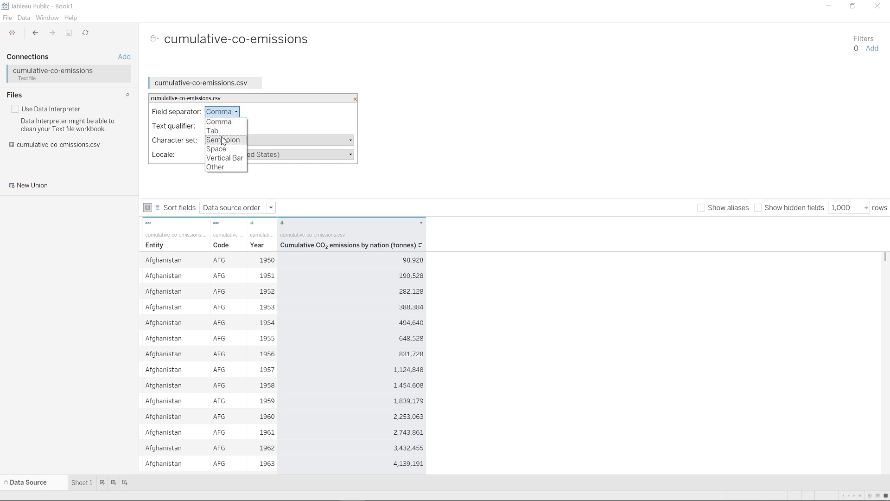
click(219, 122)
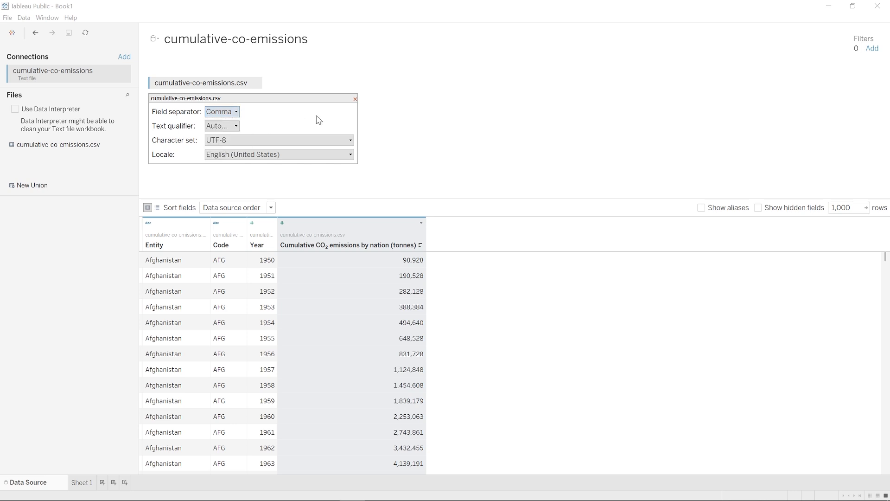
click(355, 99)
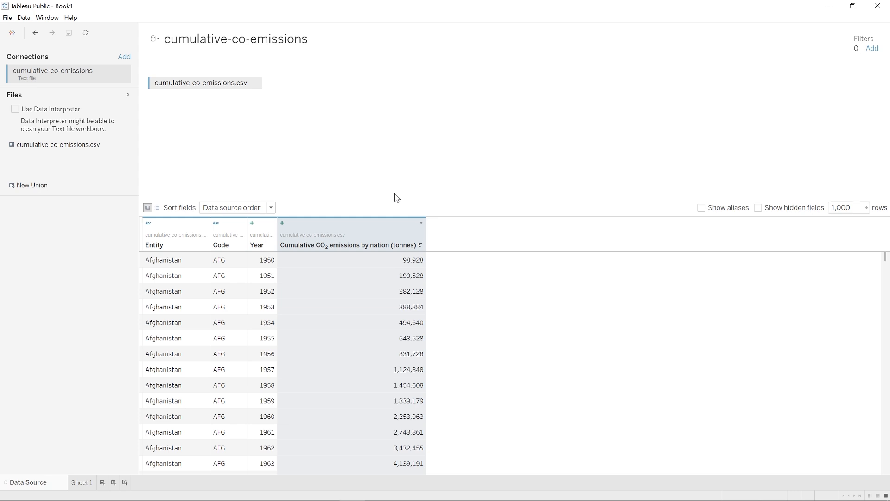
click(155, 246)
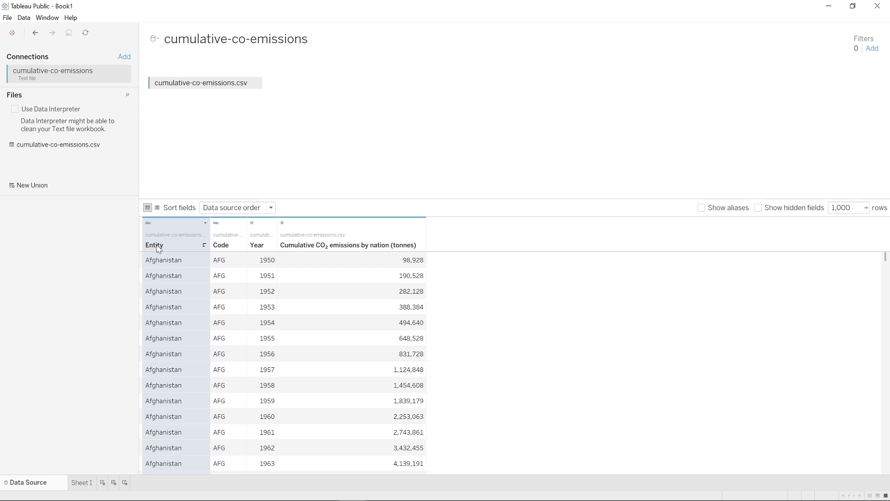
Rename the first column from Entity to 'Country'.
double_click(157, 246)
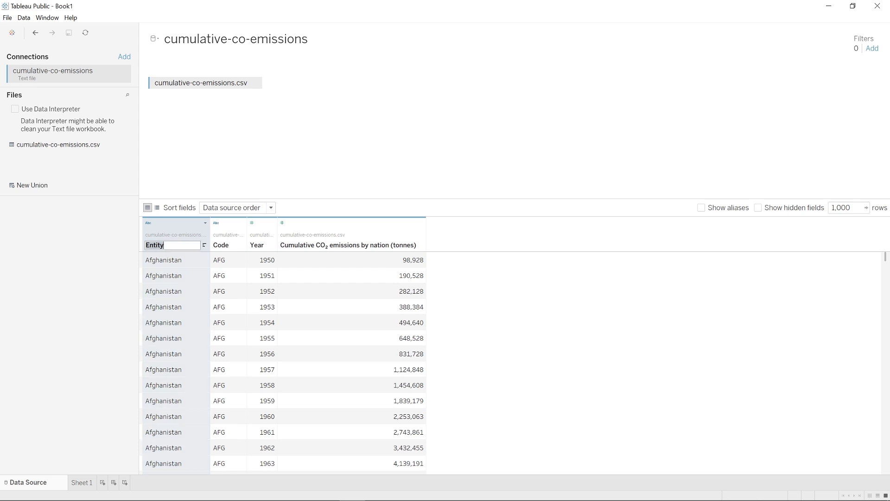
text(Country)
key(Return)
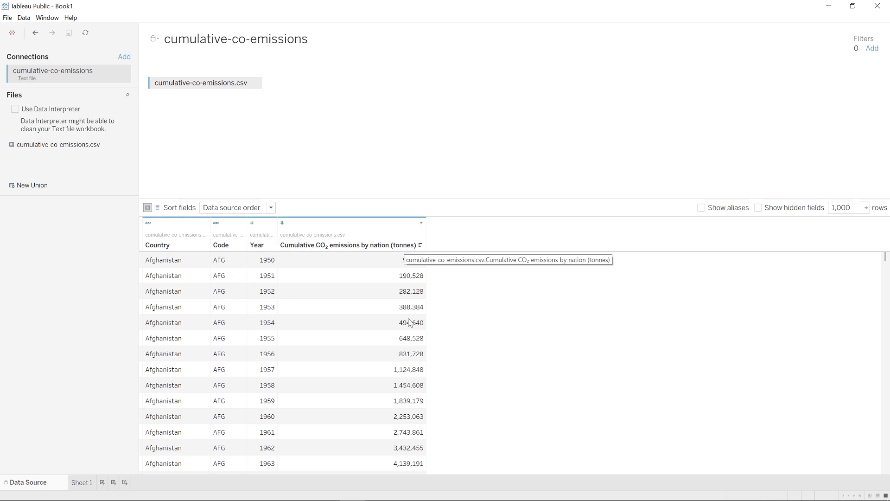
Hide the Code column using its right-click menu.
click(225, 235)
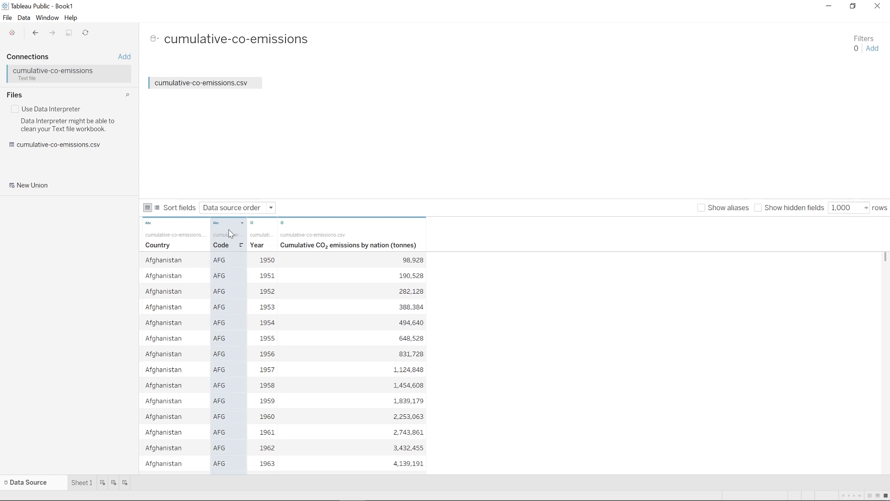
right_click(231, 233)
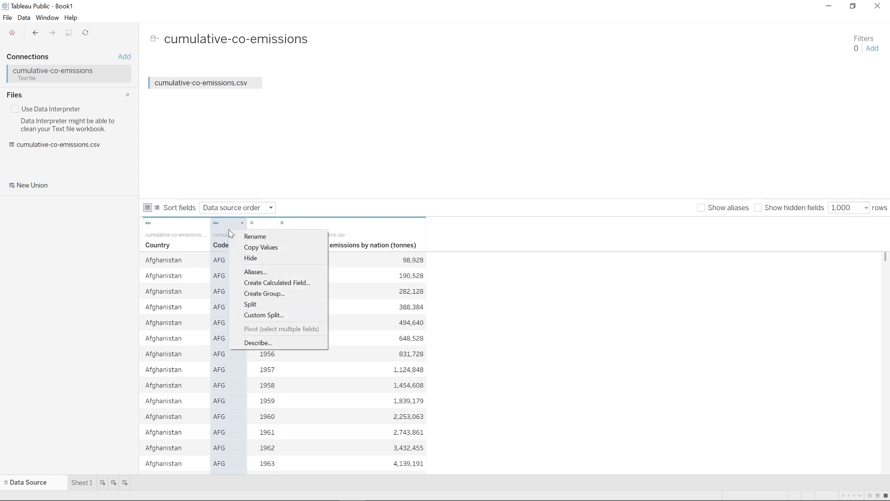
click(260, 258)
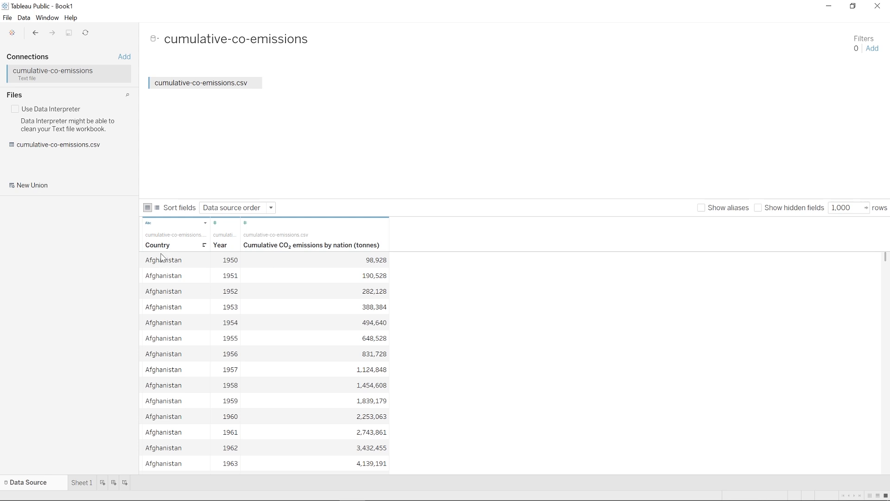
click(149, 225)
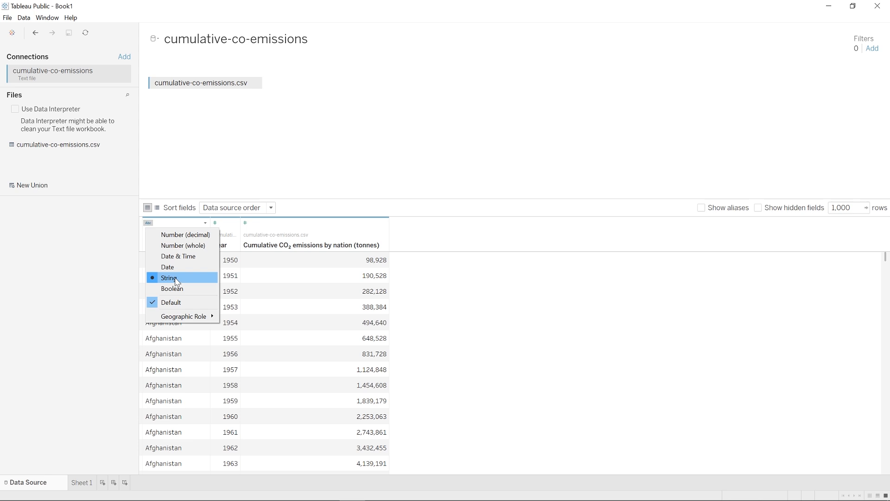
click(435, 132)
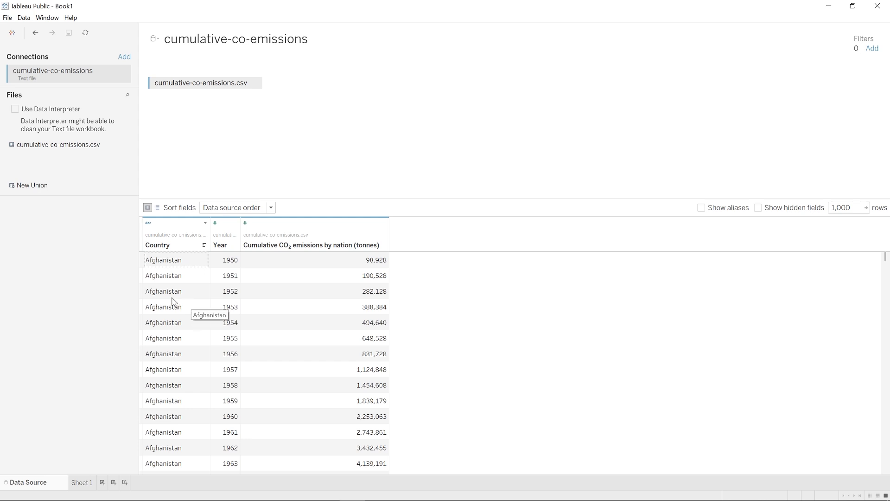
Change the Year field's type to Date and leave the emissions column as Number (whole).
click(216, 224)
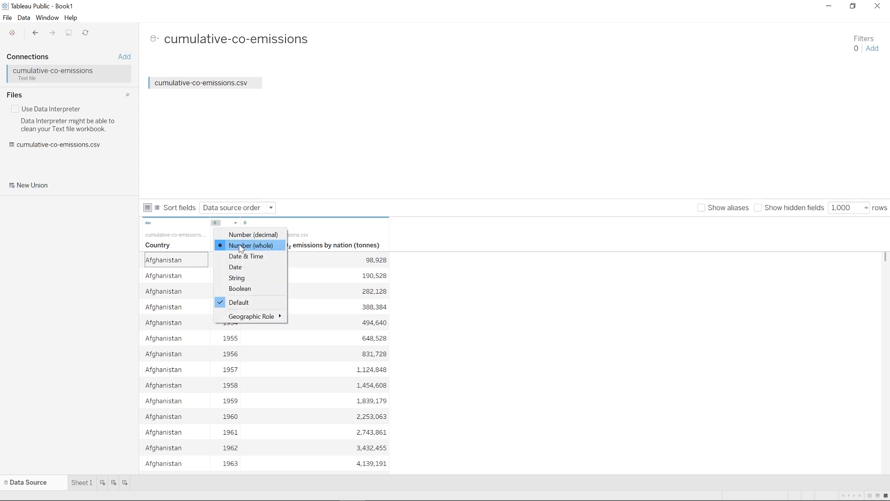
click(256, 263)
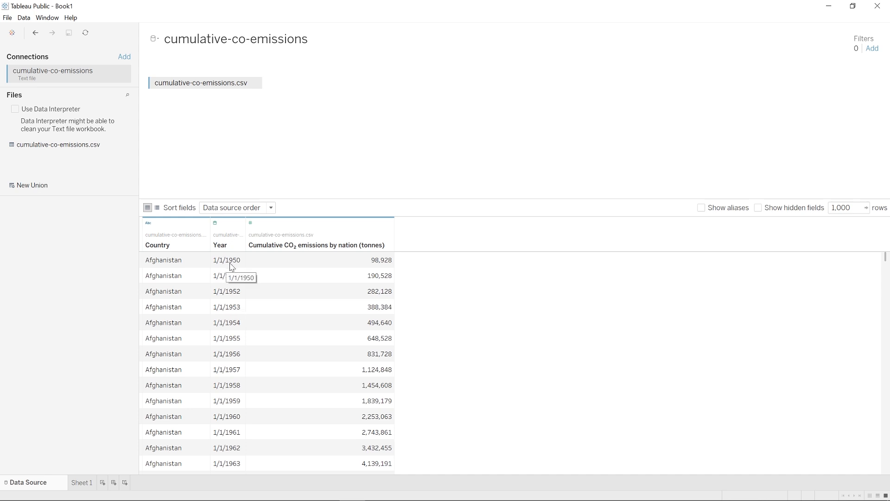
click(251, 223)
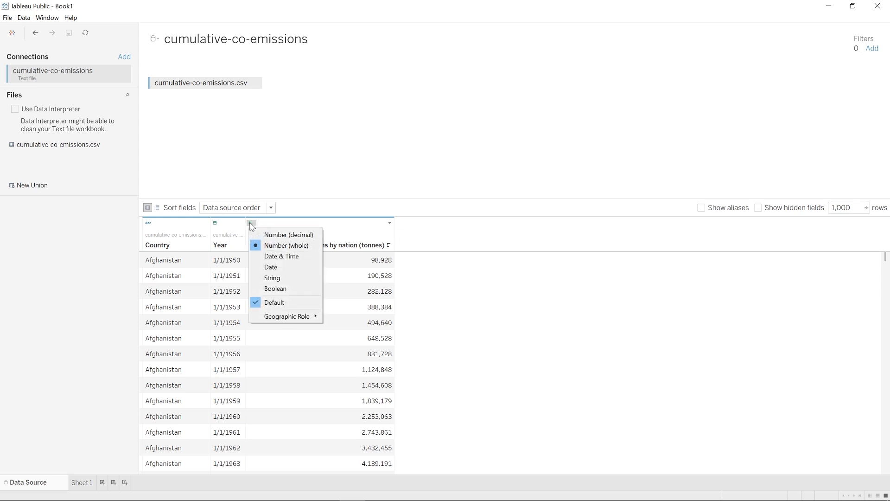
click(406, 242)
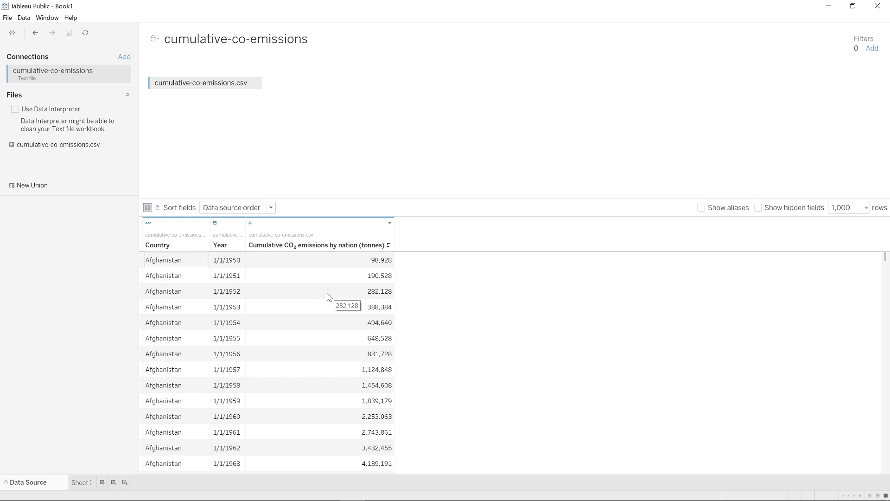
Sort the data preview by Country descending so Bahamas 1950 rows come first.
scroll(329, 297, down, 20)
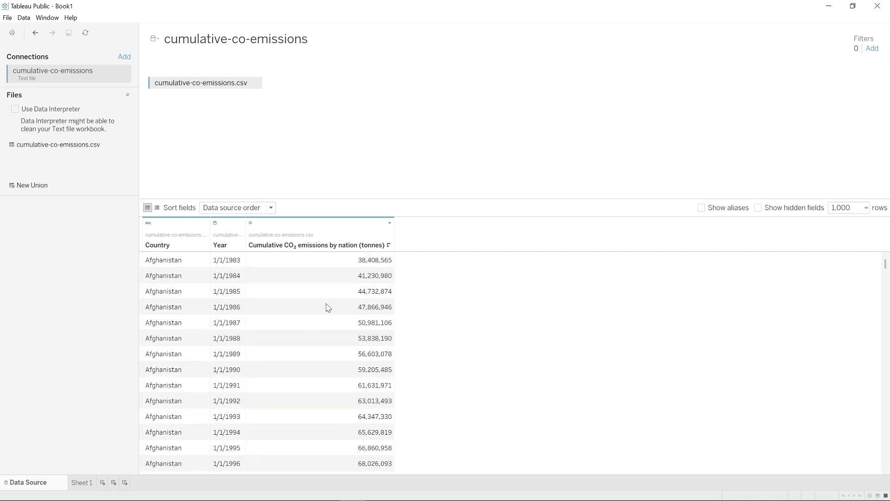
scroll(328, 308, down, 15)
scroll(326, 308, up, 20)
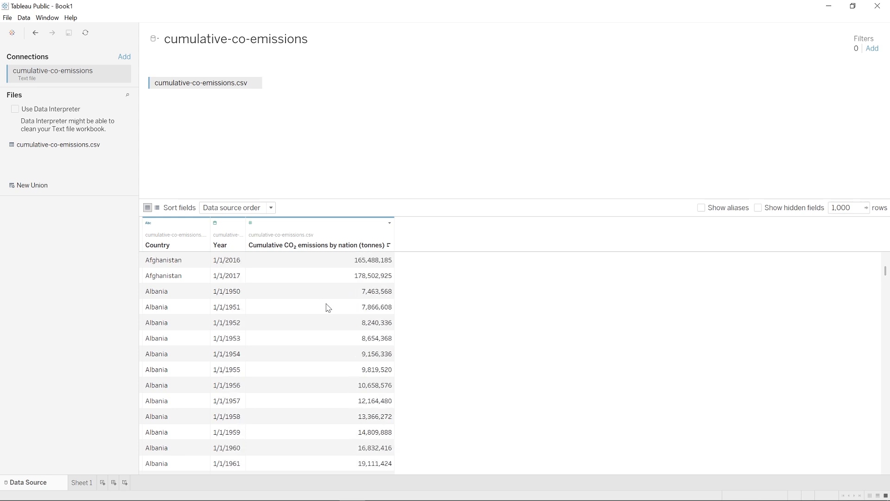
scroll(326, 308, up, 5)
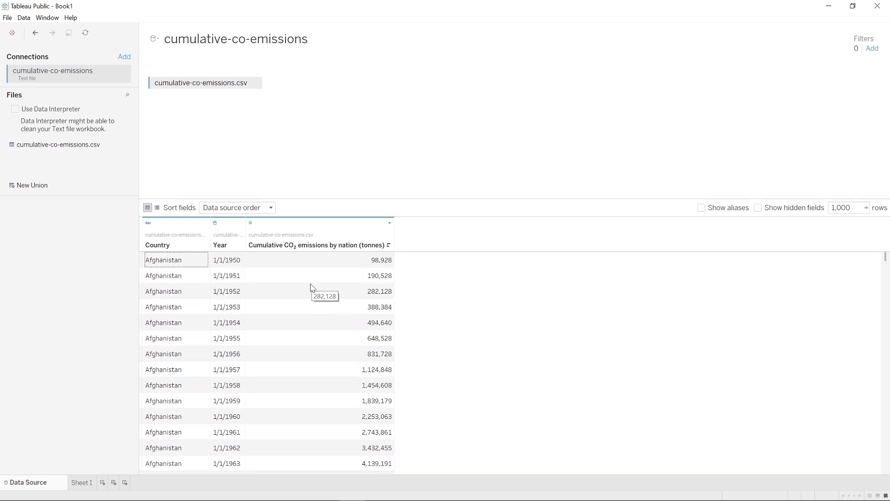
click(205, 249)
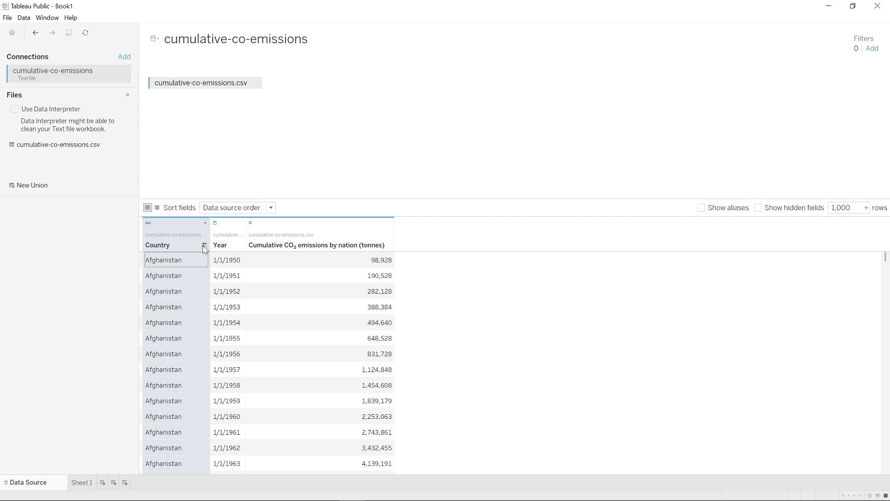
click(203, 247)
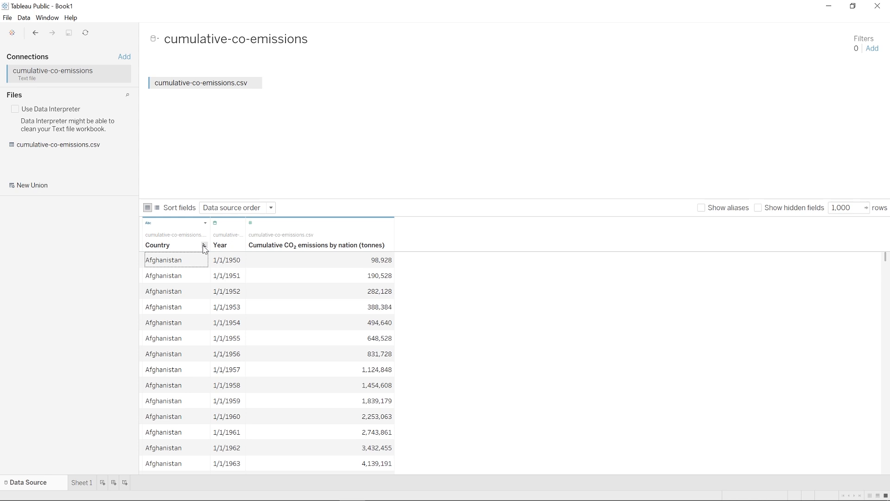
click(205, 247)
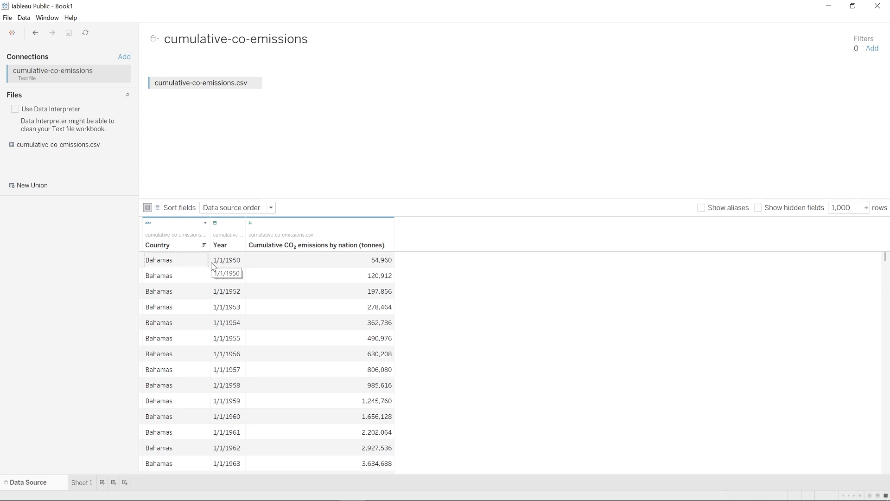
click(842, 207)
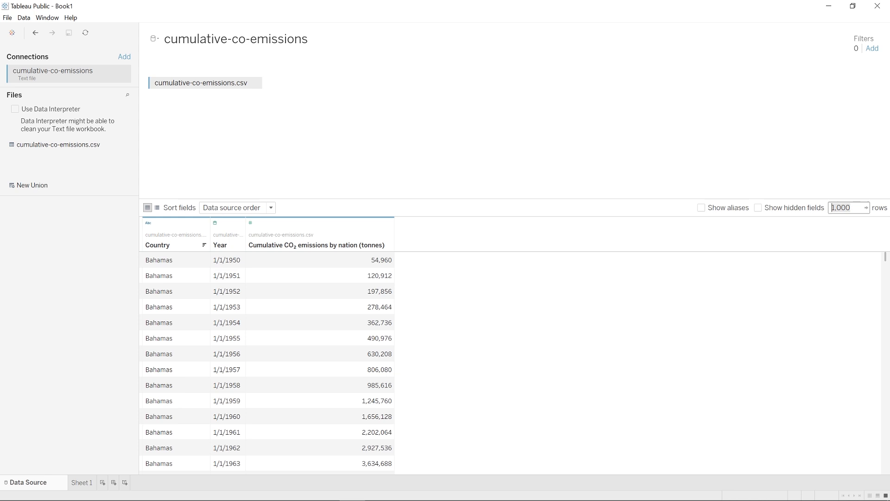
text(100000)
key(Return)
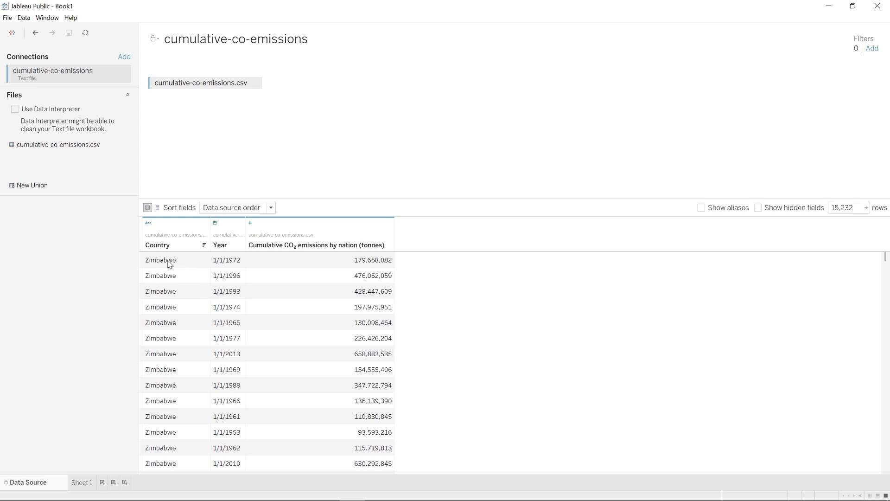
click(205, 246)
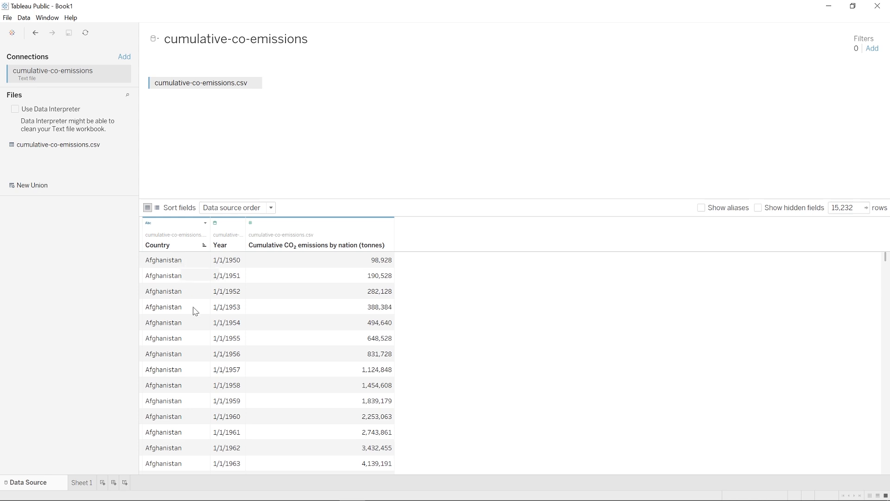
scroll(197, 316, down, 20)
scroll(200, 320, down, 11)
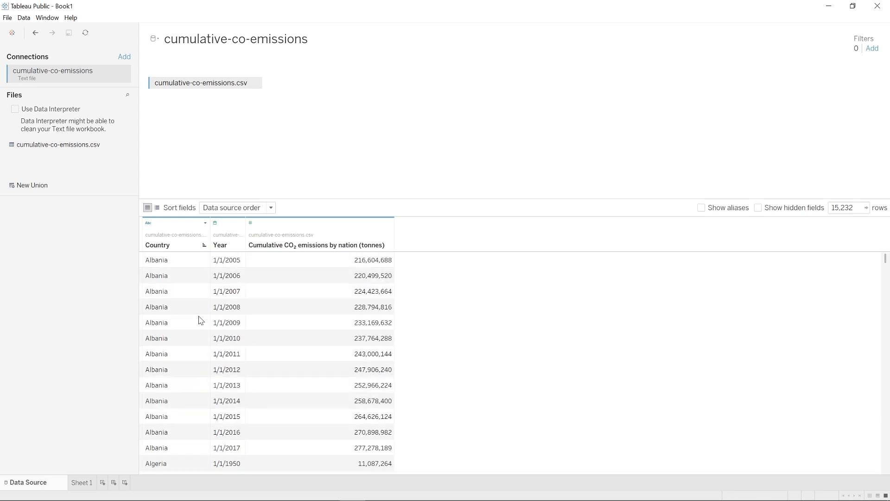
scroll(201, 322, up, 20)
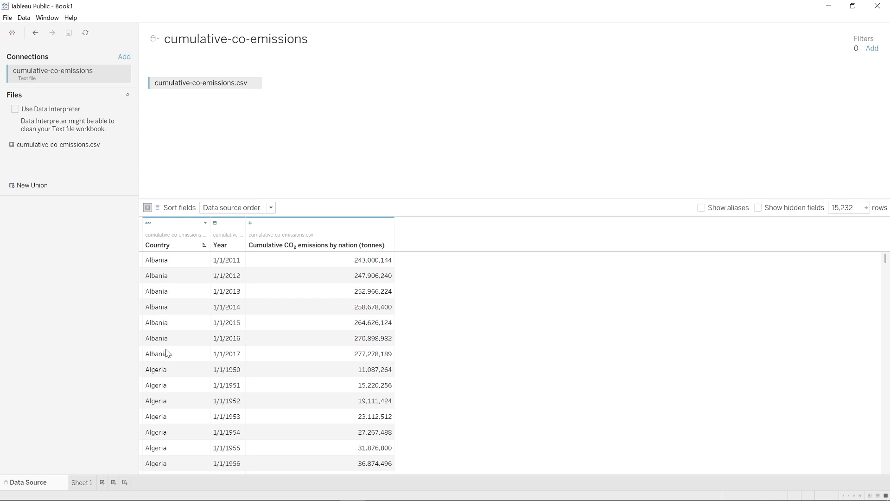
scroll(203, 343, up, 10)
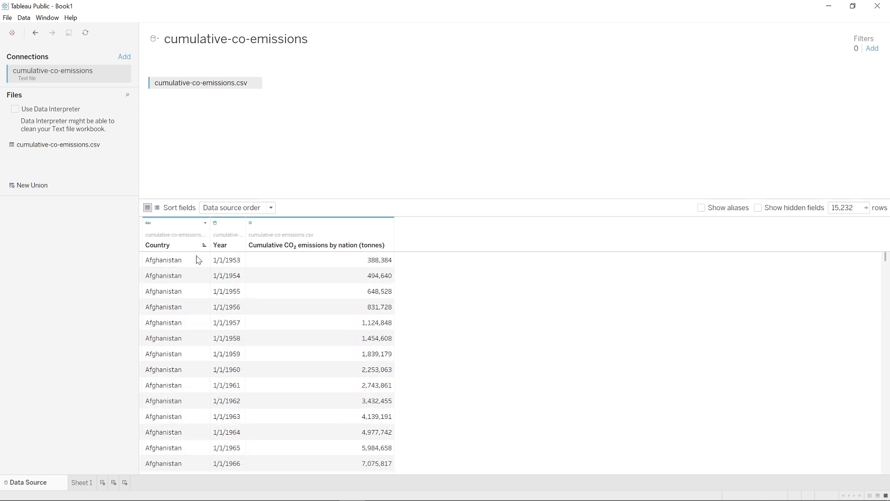
Through Country's Aliases dialog, give the member GER the display alias Germany.
click(178, 231)
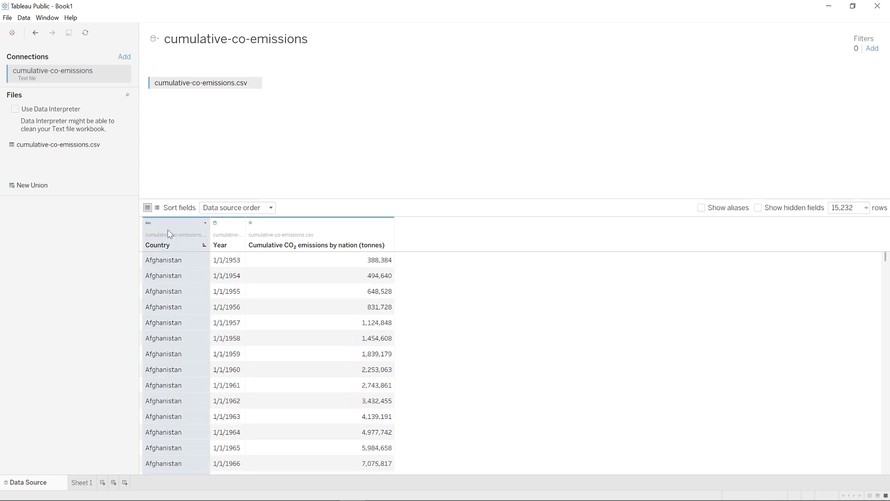
right_click(169, 232)
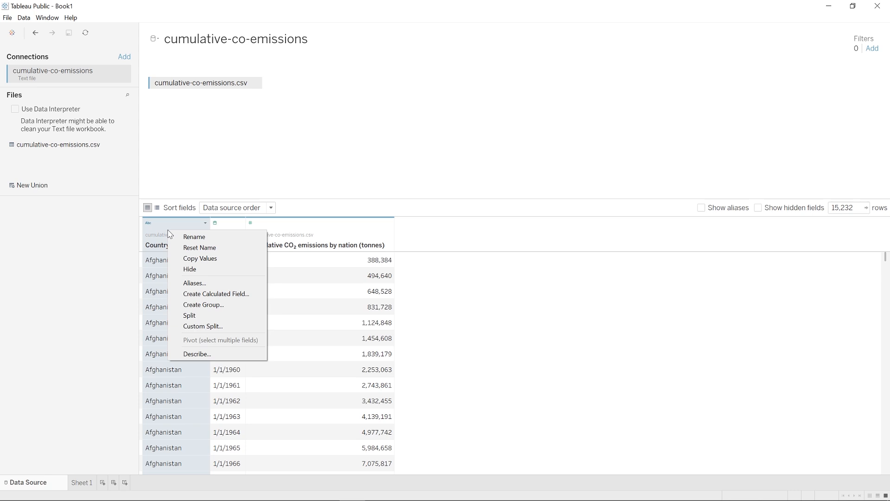
click(195, 283)
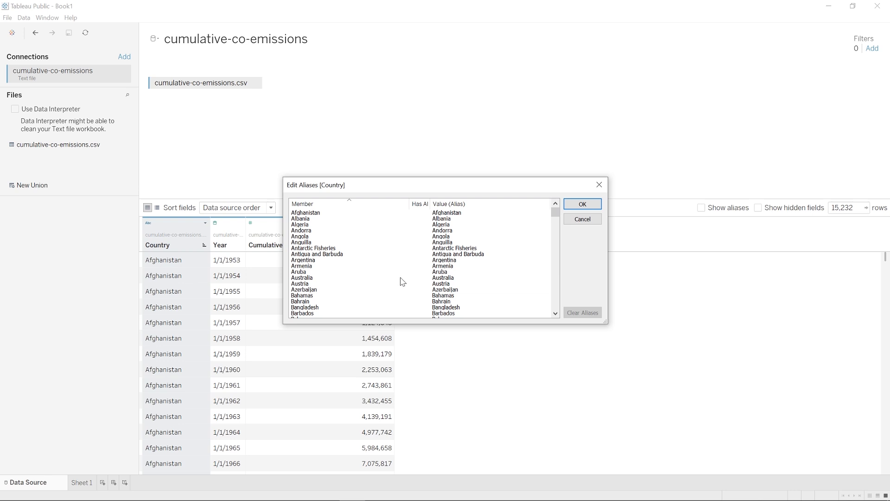
drag(556, 212, 558, 215)
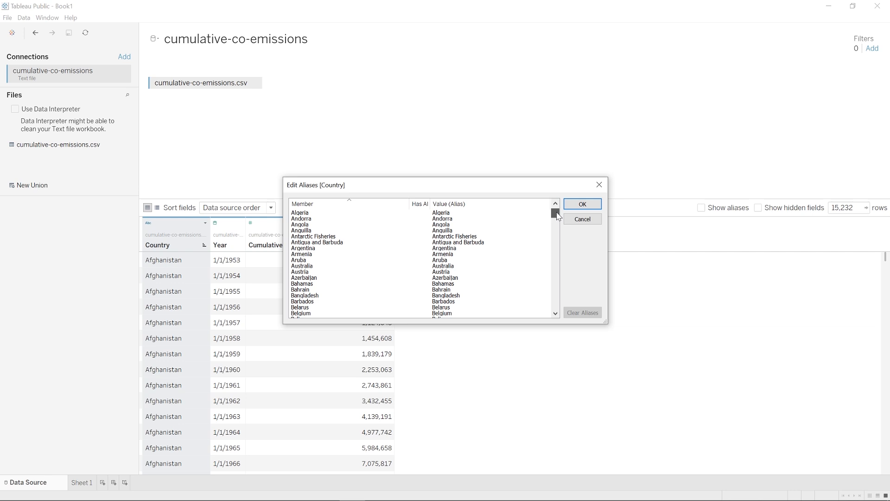
drag(558, 216, 558, 211)
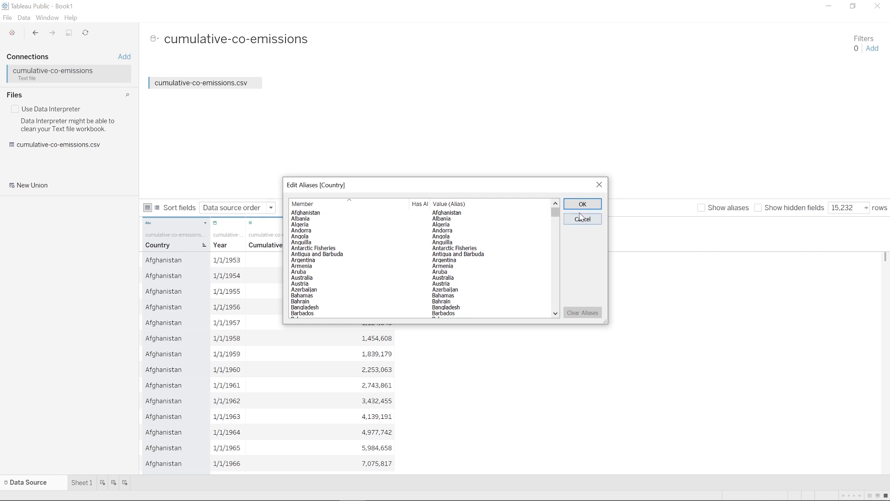
drag(556, 215, 559, 245)
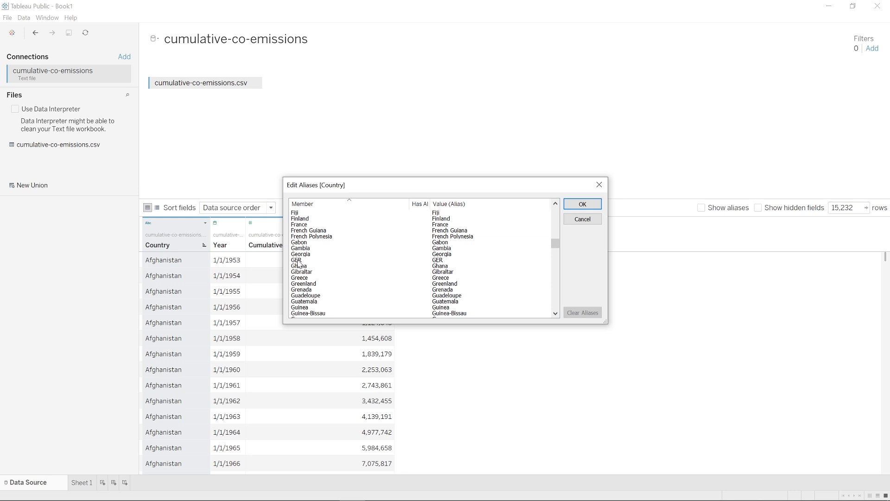
double_click(448, 261)
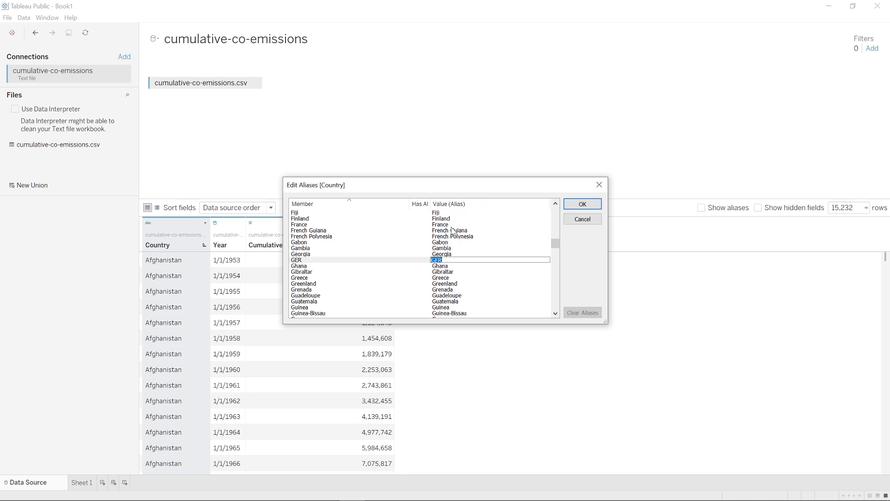
text(Germany)
click(582, 206)
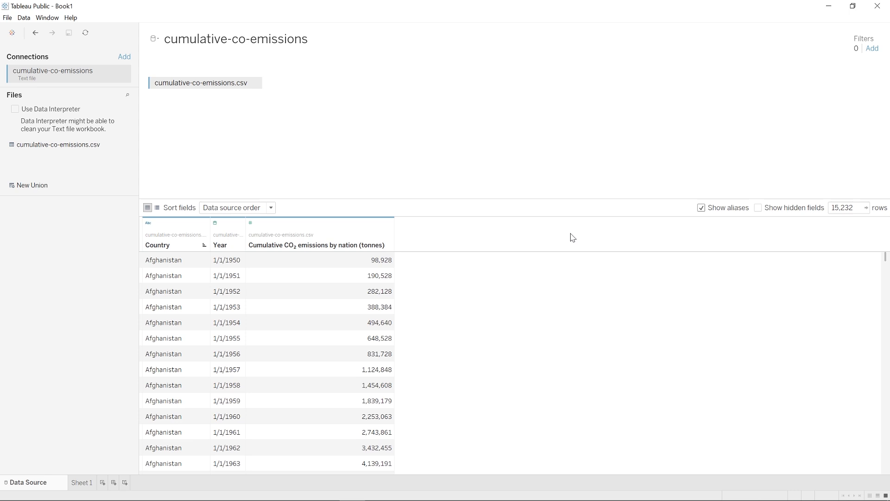
drag(886, 256, 886, 333)
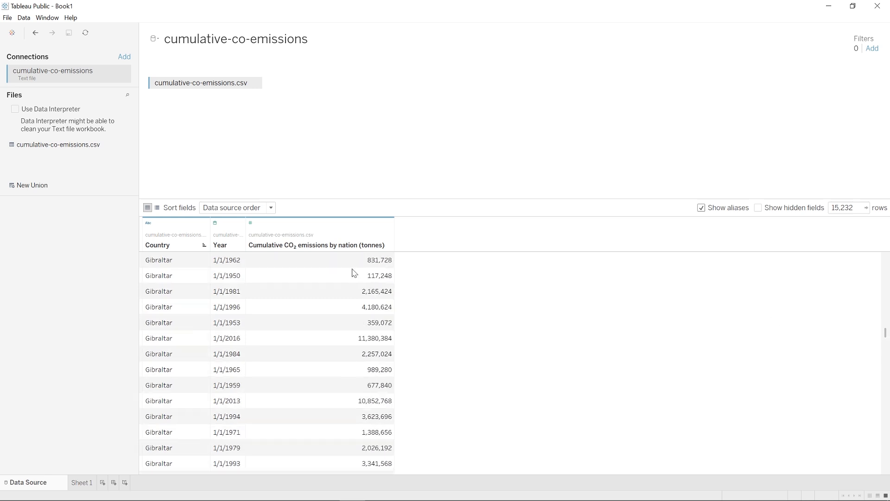
scroll(353, 273, up, 10)
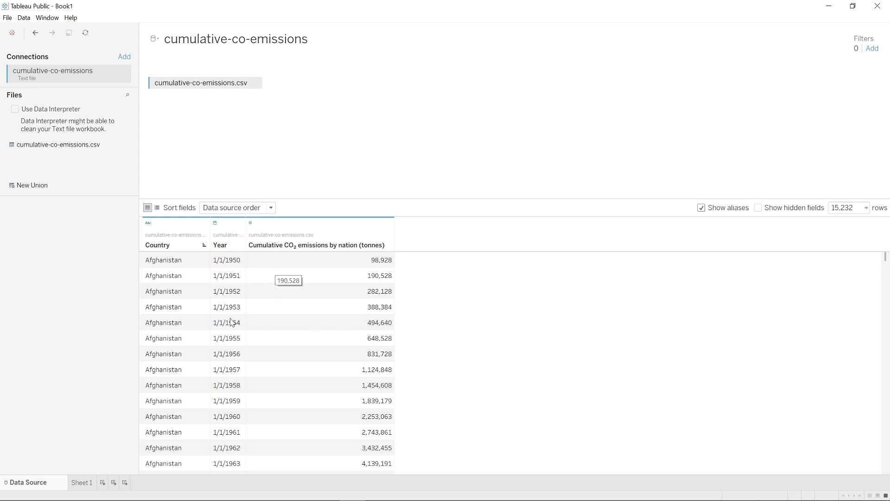
On Sheet 1, place YEAR(Year) on the Columns shelf.
click(84, 483)
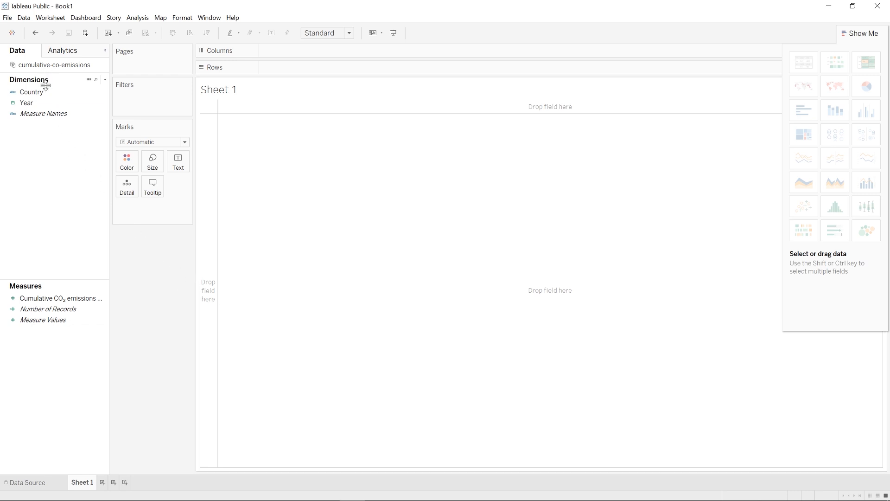
click(47, 105)
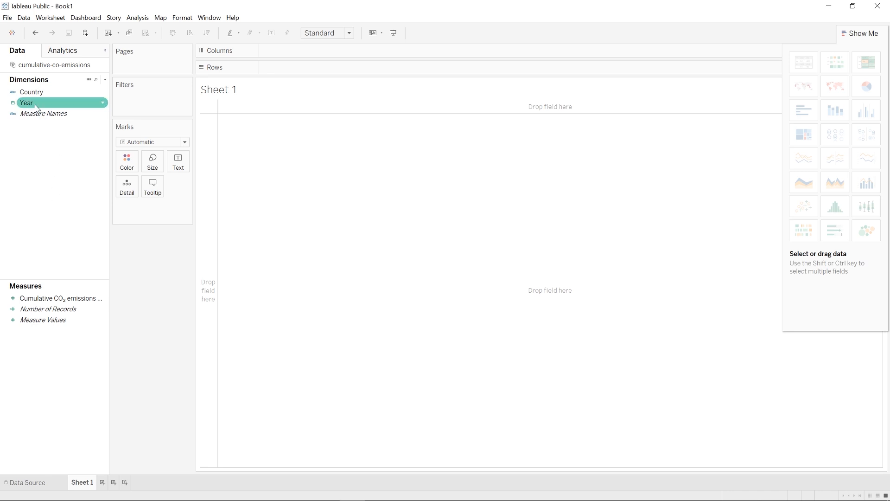
click(54, 298)
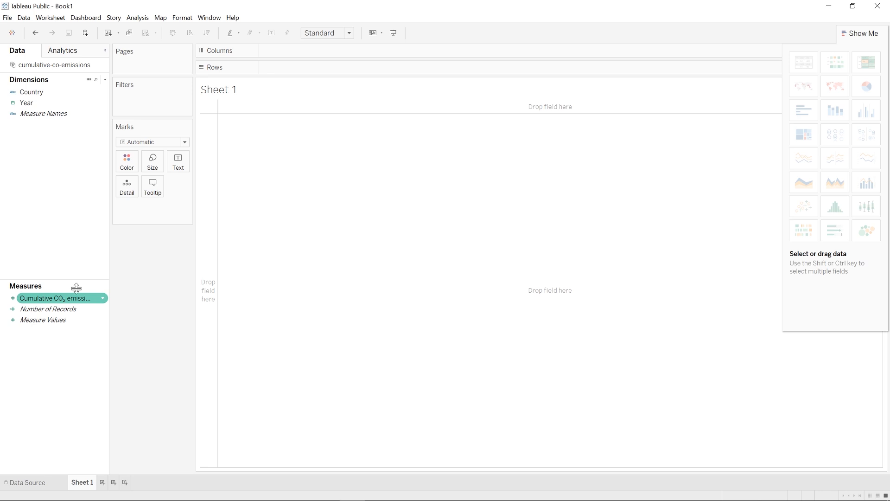
click(28, 115)
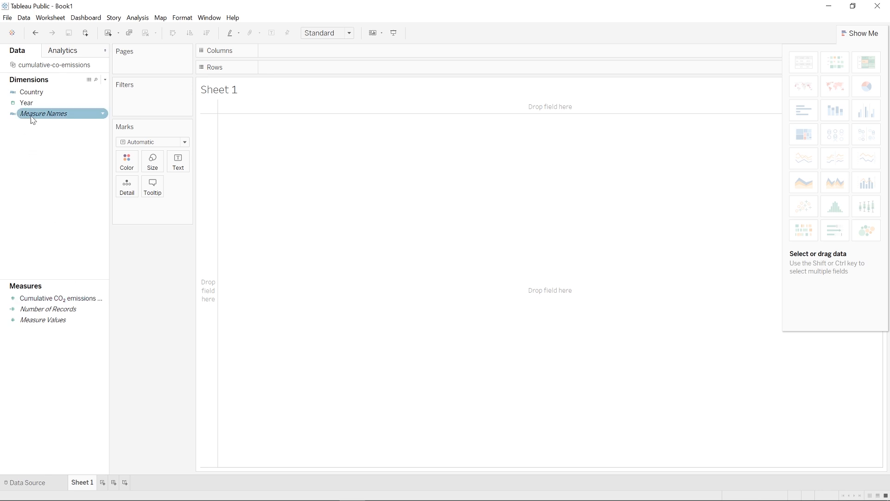
click(63, 309)
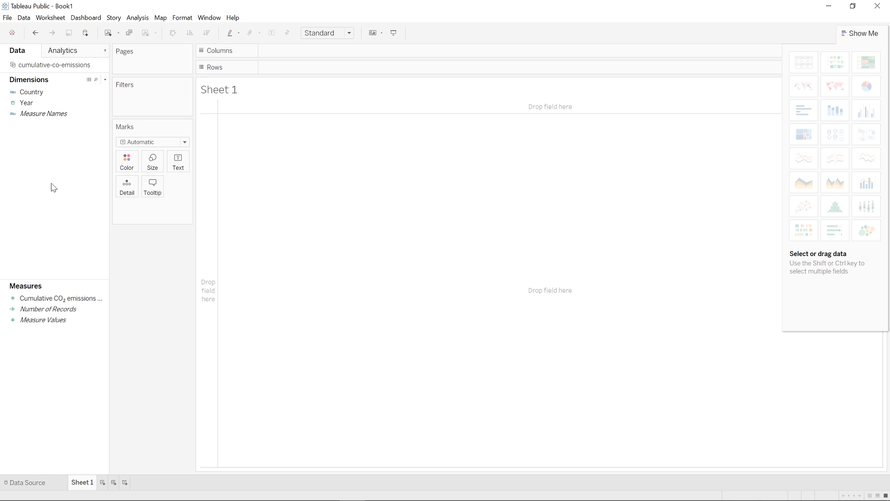
drag(30, 107, 27, 104)
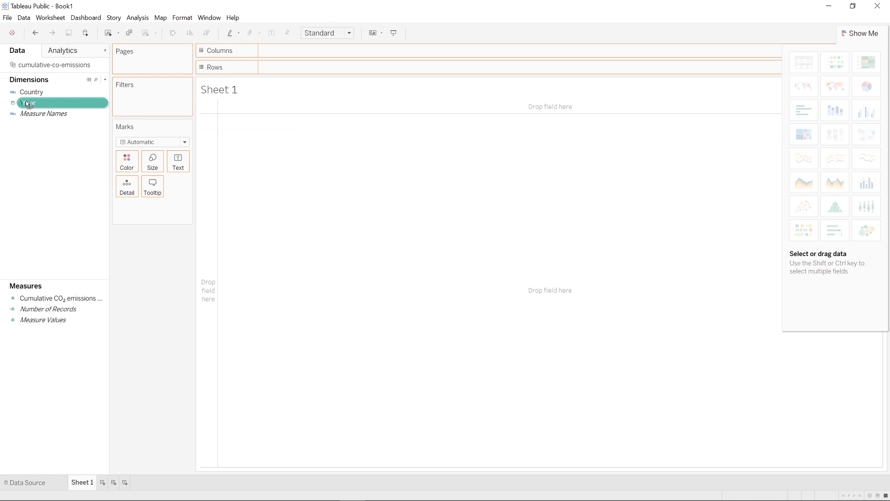
drag(27, 104, 281, 55)
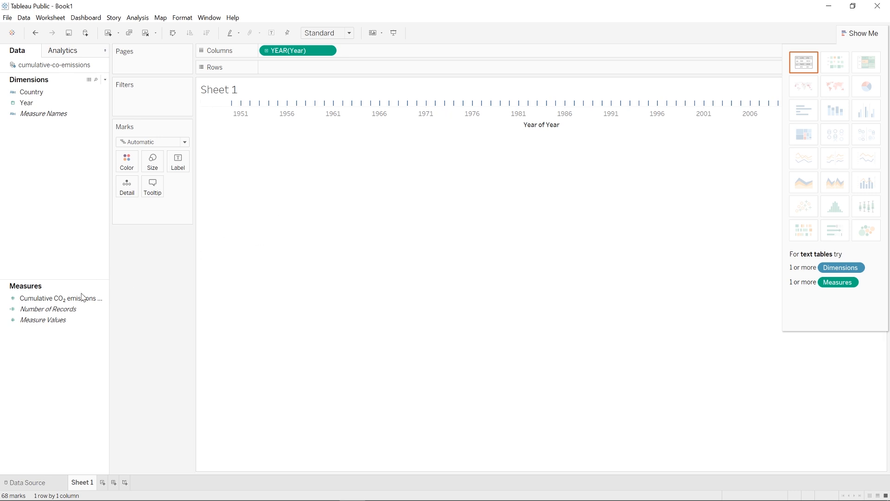
Put SUM of cumulative CO2 emissions on Rows and hide the Show Me panel.
click(58, 301)
drag(57, 301, 297, 69)
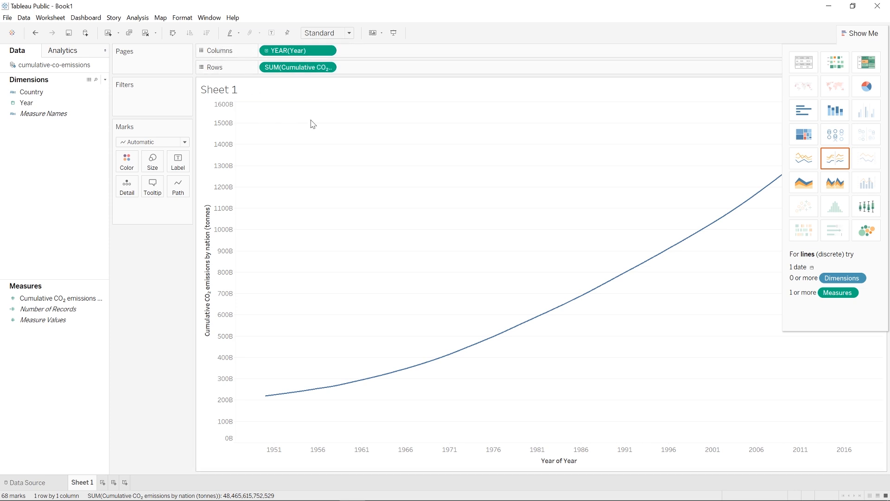
click(845, 34)
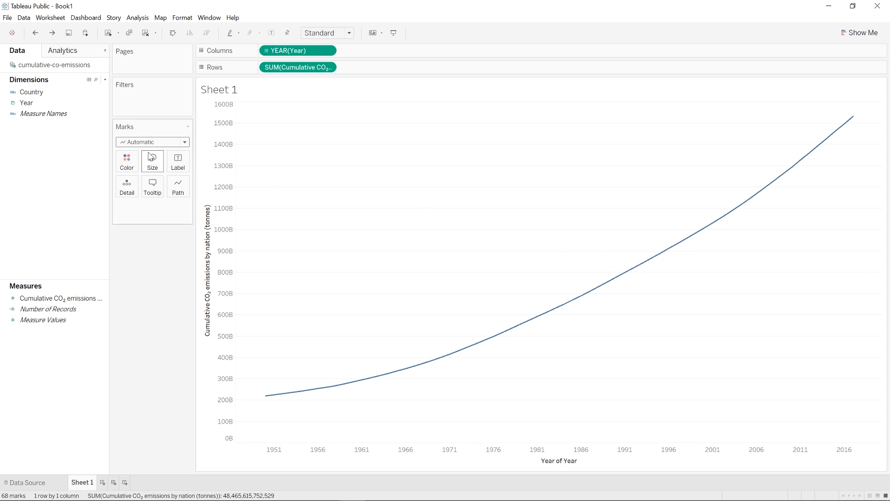
click(31, 93)
Drop Country on the Color shelf, keeping all 250 countries despite the warning.
drag(32, 95, 123, 161)
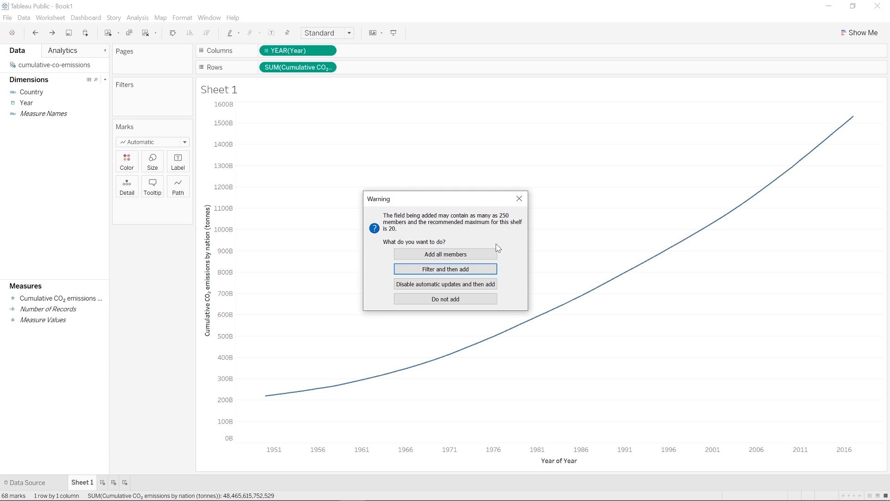
click(444, 256)
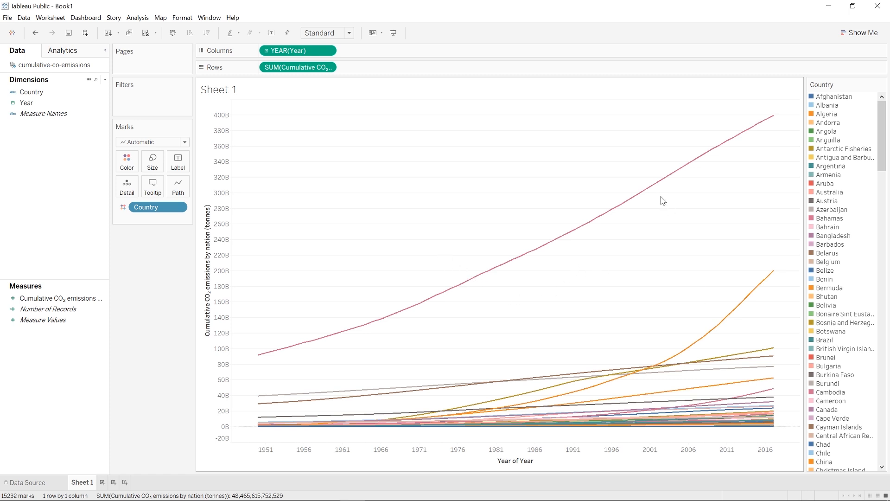
mouse_move(650, 189)
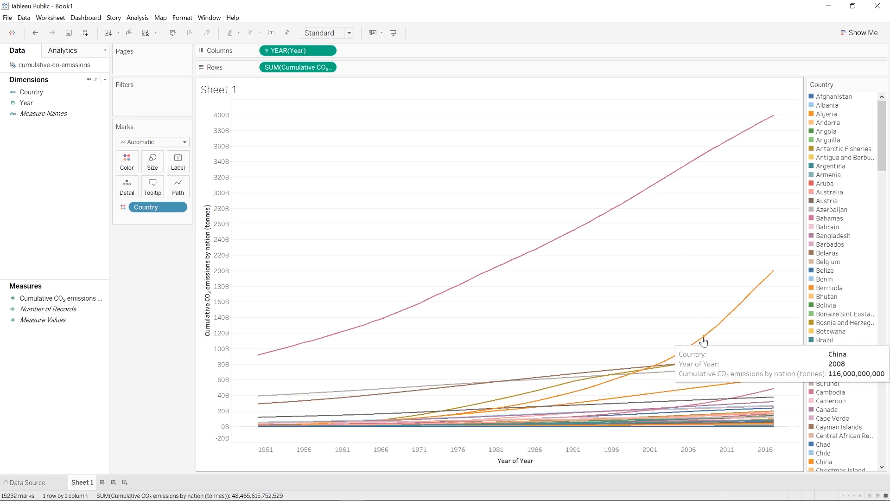
mouse_move(710, 373)
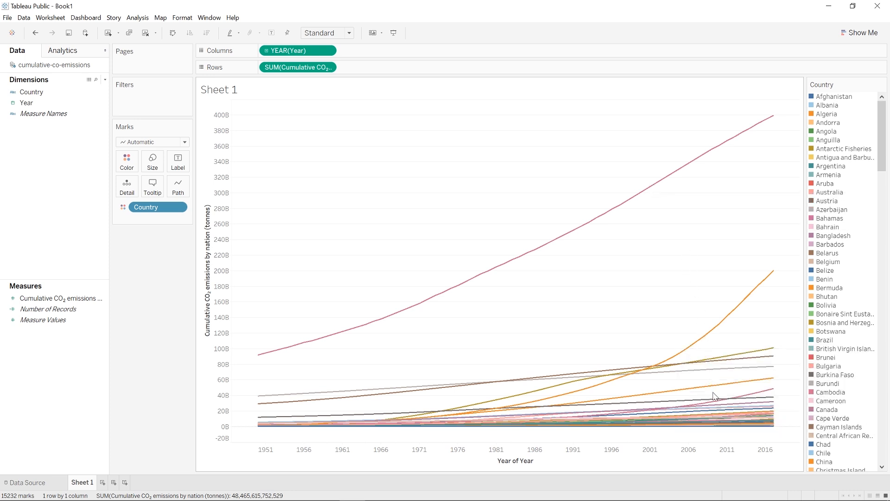
mouse_move(707, 343)
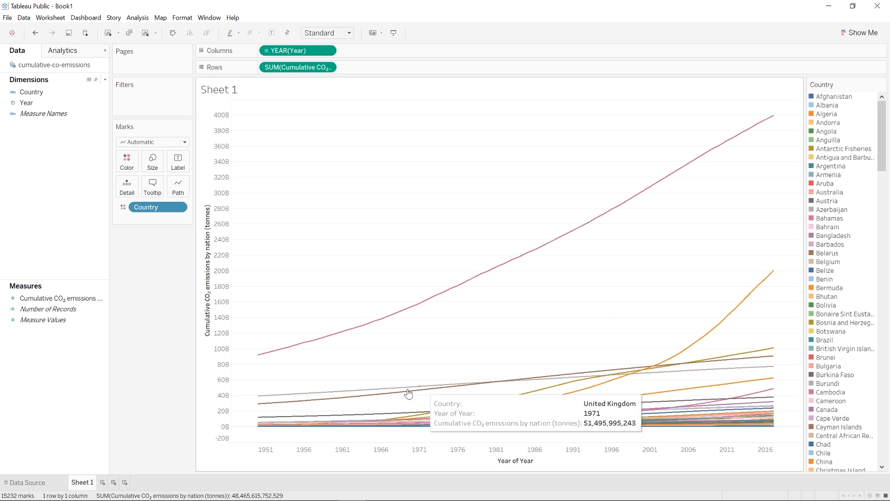
mouse_move(708, 394)
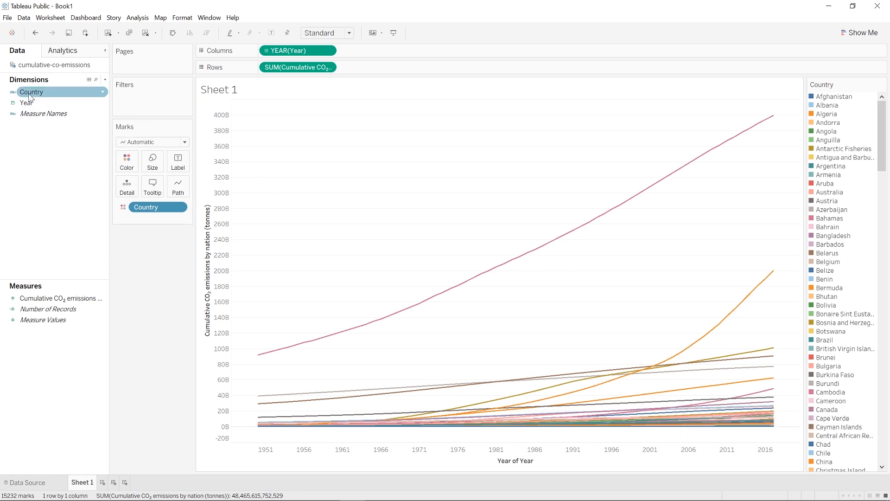
drag(31, 92, 137, 100)
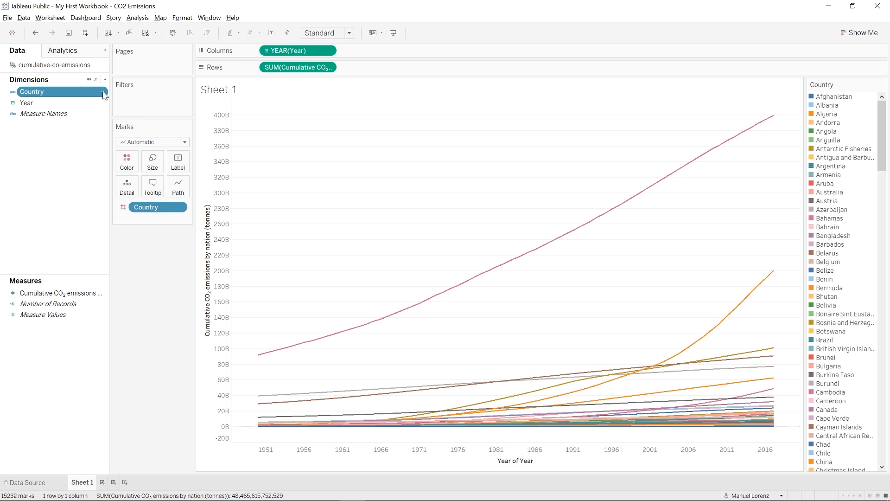
Add a Country filter keeping the Top 5 by SUM of cumulative CO2 emissions.
click(104, 95)
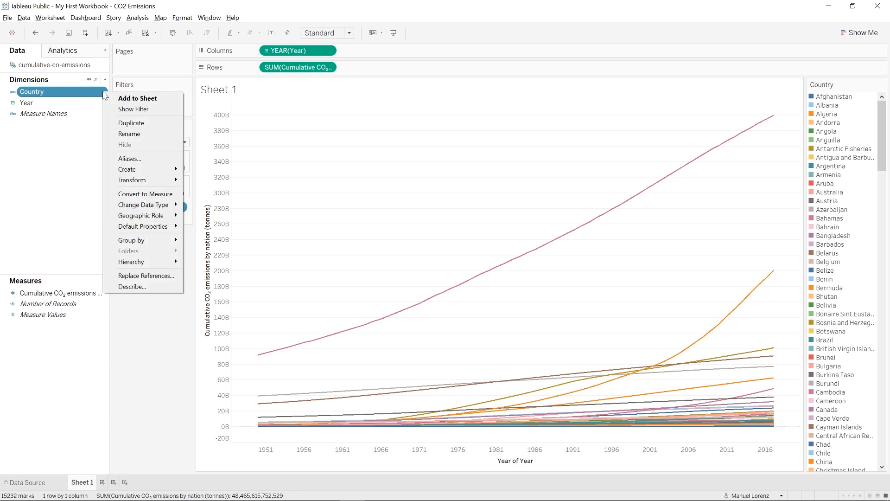
click(133, 109)
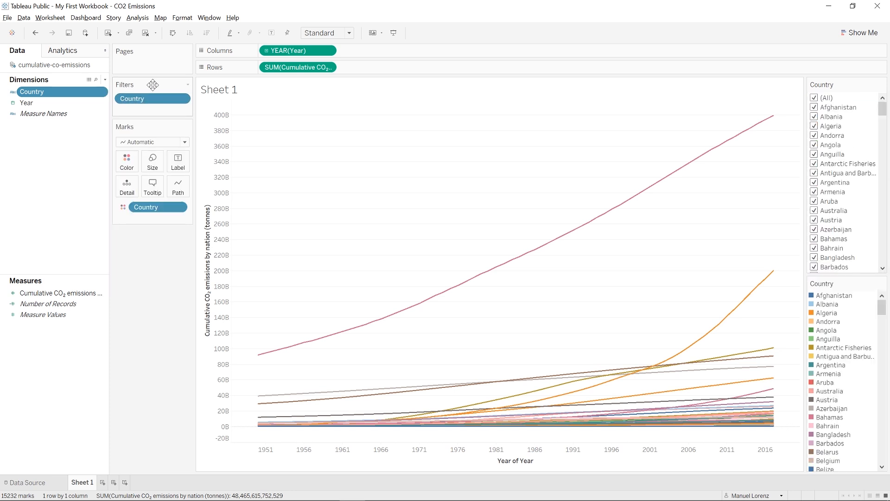
click(181, 99)
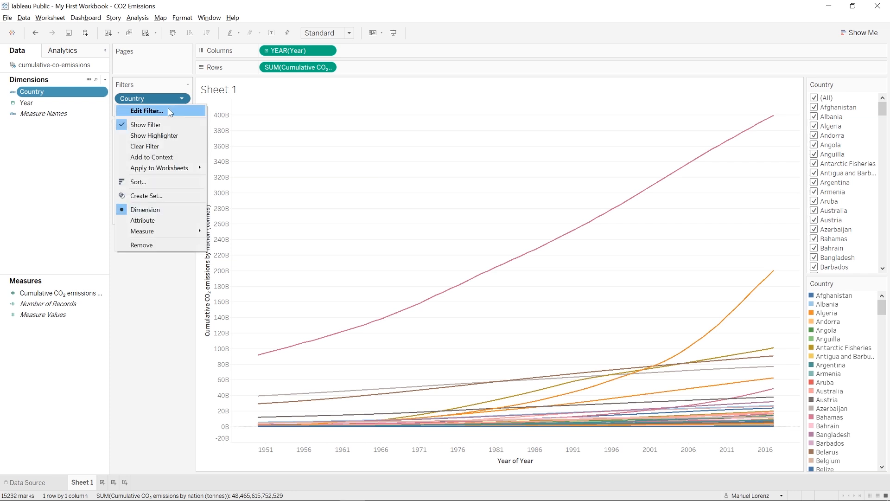
click(168, 109)
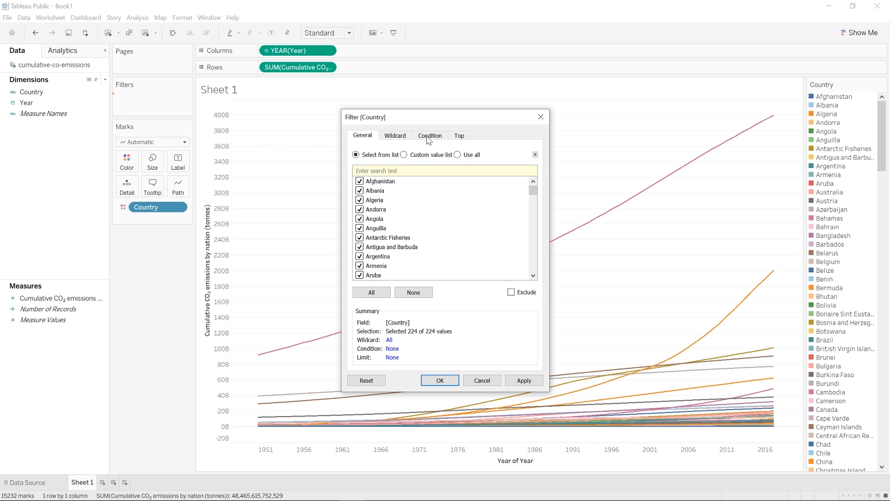
click(468, 137)
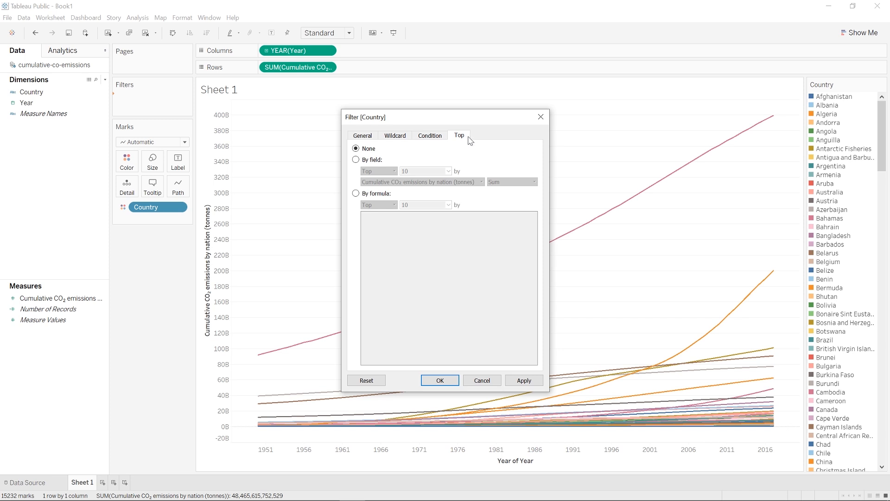
click(357, 160)
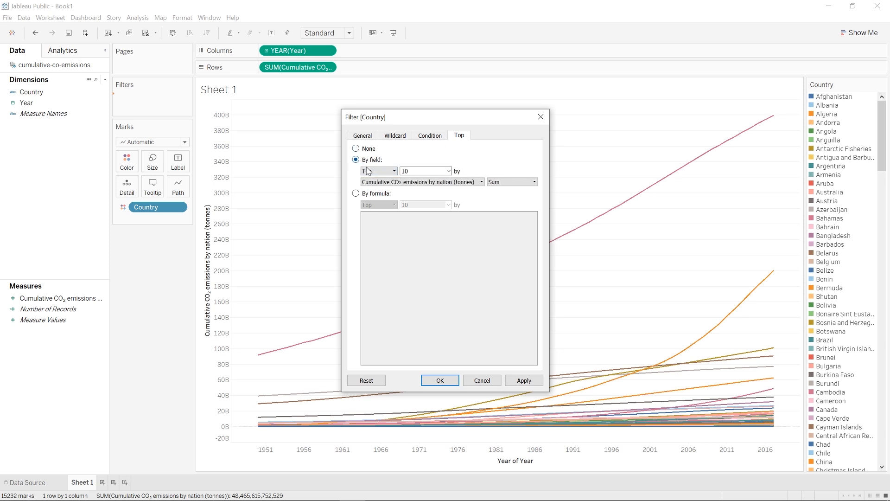
double_click(404, 171)
text(5)
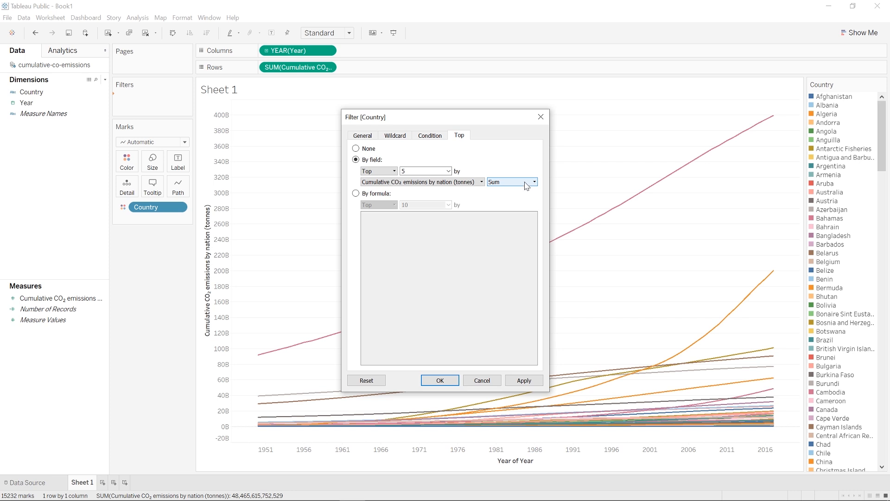
click(452, 381)
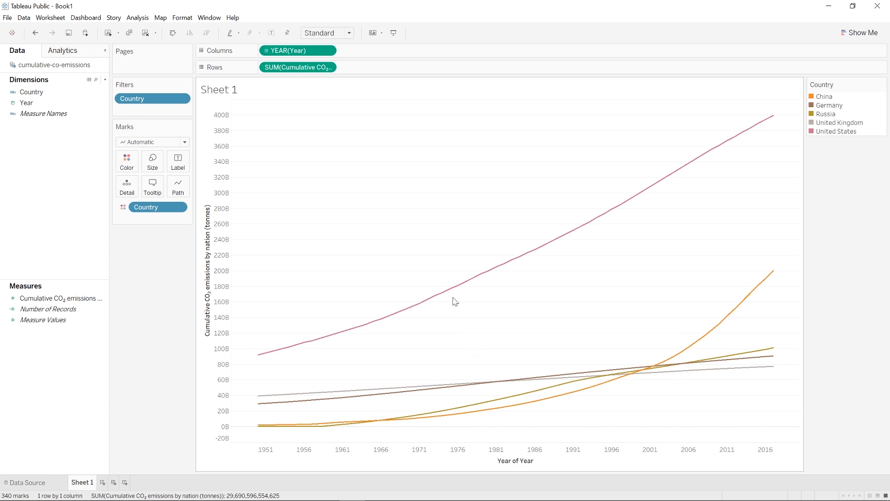
Pick the discrete area chart in Show Me to stack the five countries' emissions.
mouse_move(454, 385)
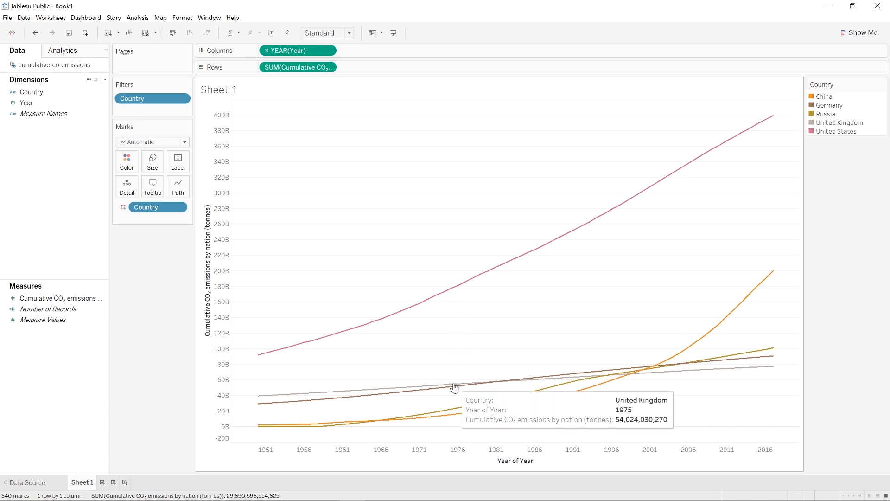
mouse_move(455, 413)
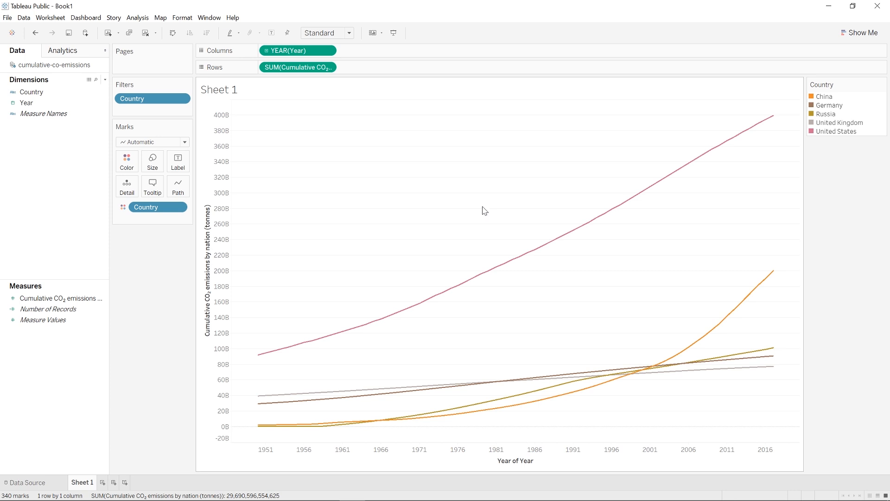
click(846, 34)
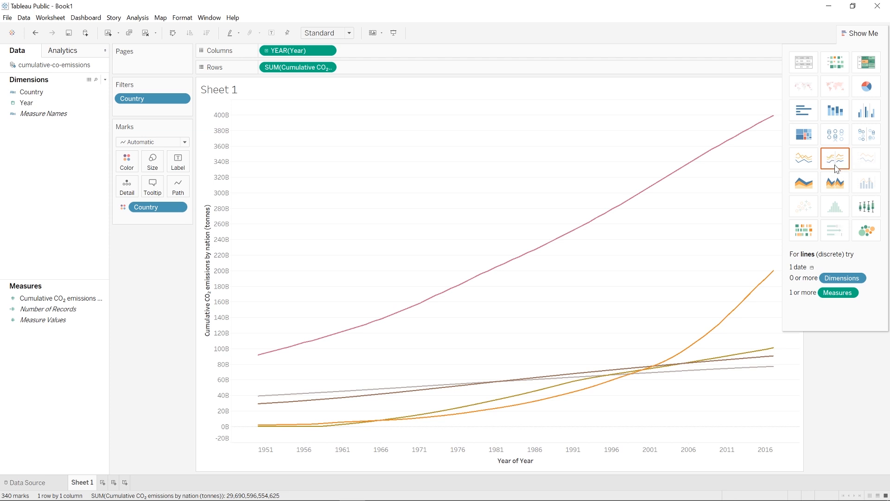
click(836, 181)
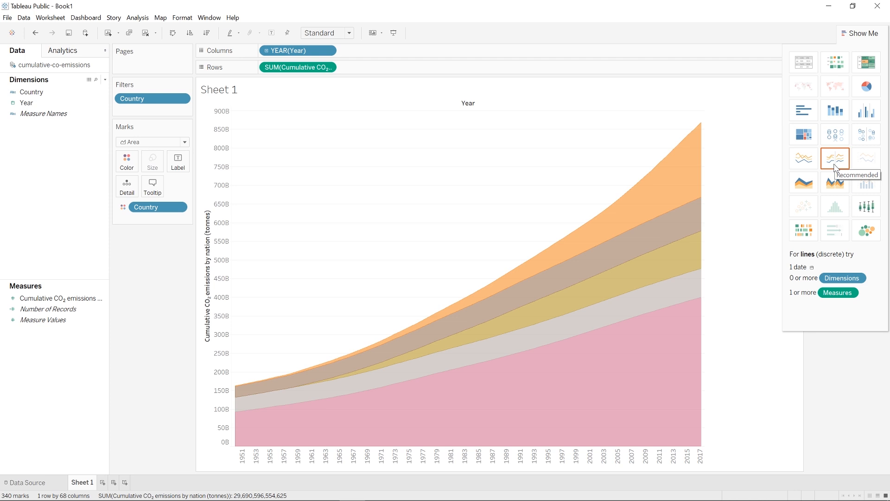
mouse_move(701, 163)
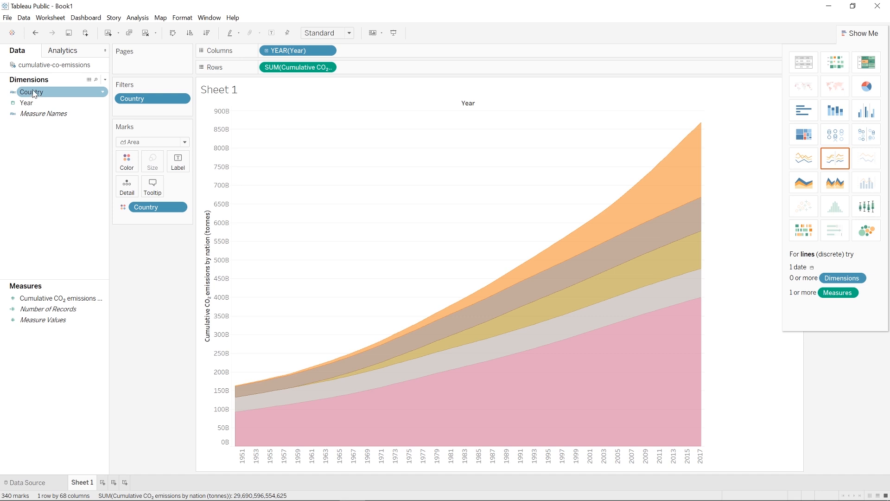
Drop Country onto the Label shelf so each area shows its country name.
drag(33, 94, 175, 164)
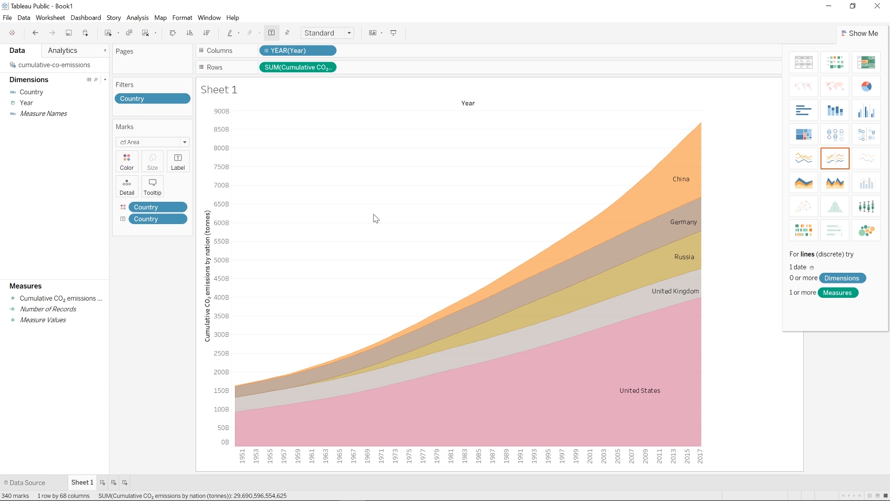
Start saving to Tableau Public and choose to create a new free profile.
click(71, 36)
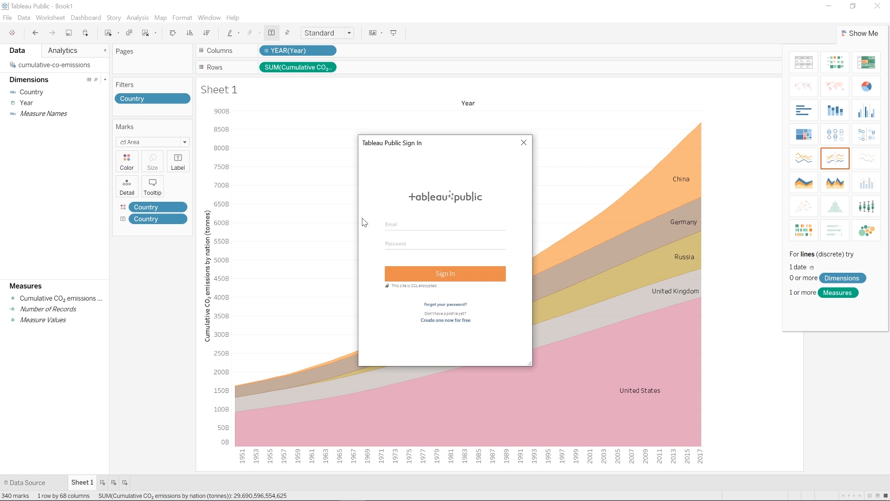
click(431, 320)
click(436, 321)
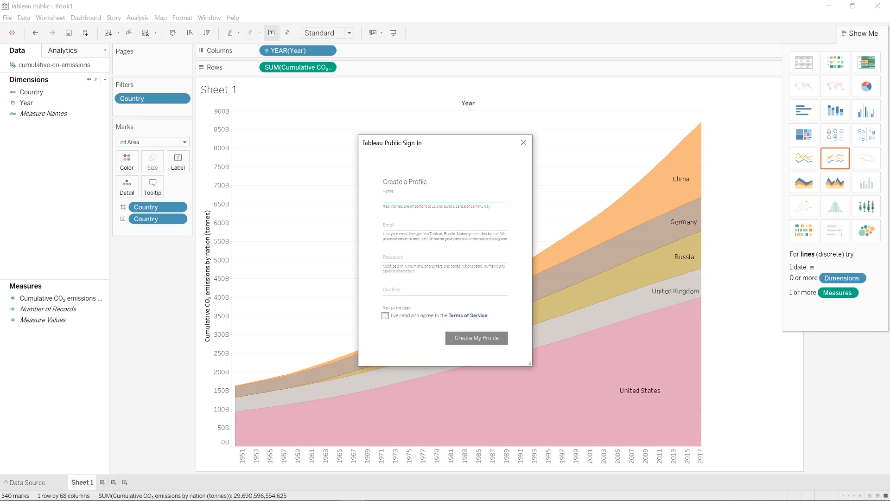
Enter the profile's name, email and password, accept the terms, and create the profile.
text(Manuel Lorenz)
key(Tab)
text(manuel)
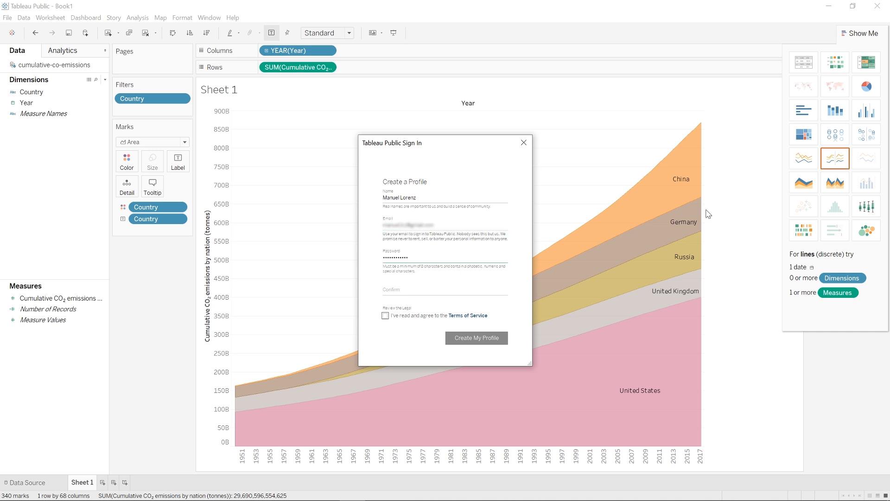
key(Tab)
key(ctrl+v)
click(386, 316)
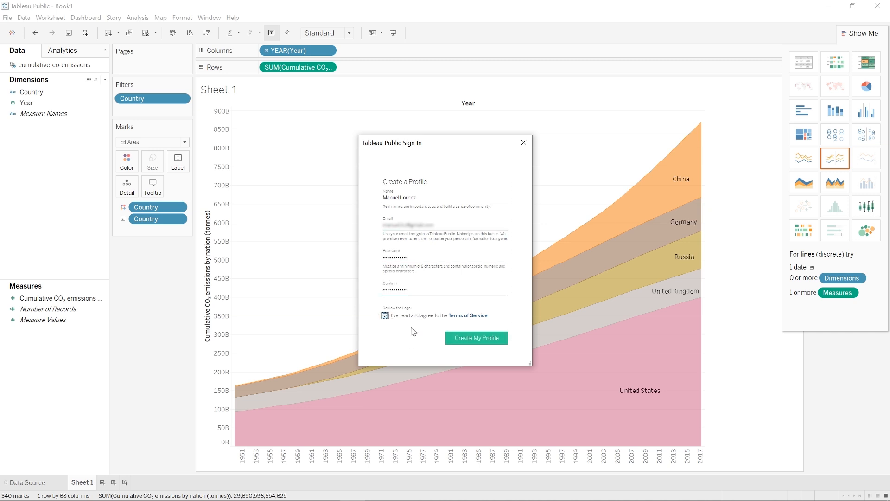
click(473, 342)
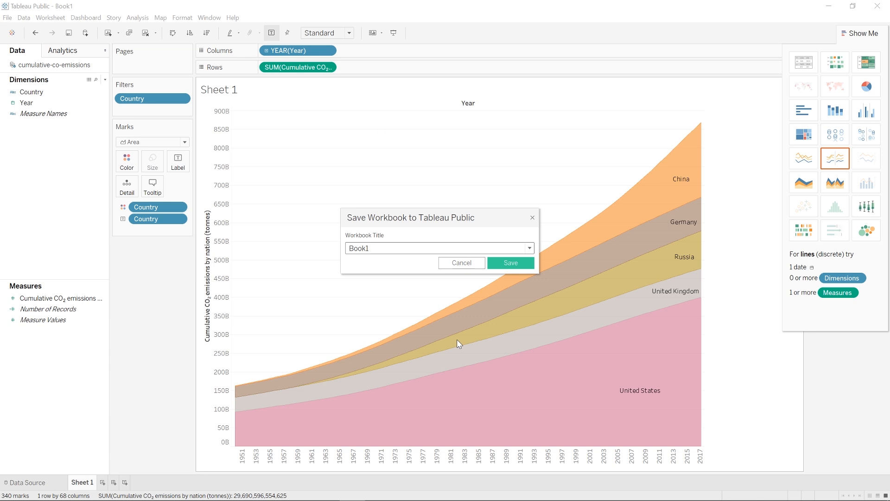
Title the workbook 'My First Workbook - CO2 Emissions' and save it to Tableau Public.
double_click(359, 248)
text(My)
key(BackSpace)
key(BackSpace)
text(My First Workbook - CO2 Emissions)
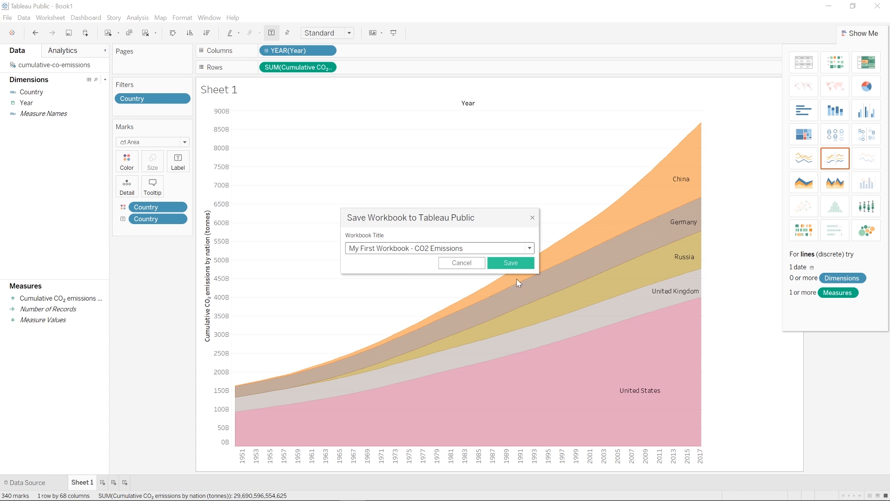
click(512, 262)
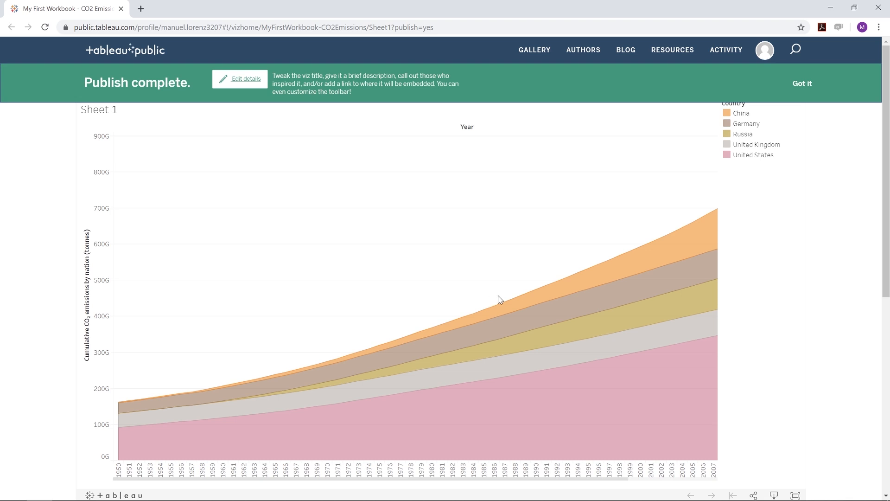
Dismiss the Publish complete banner and go to My Profile to see the published viz.
click(805, 85)
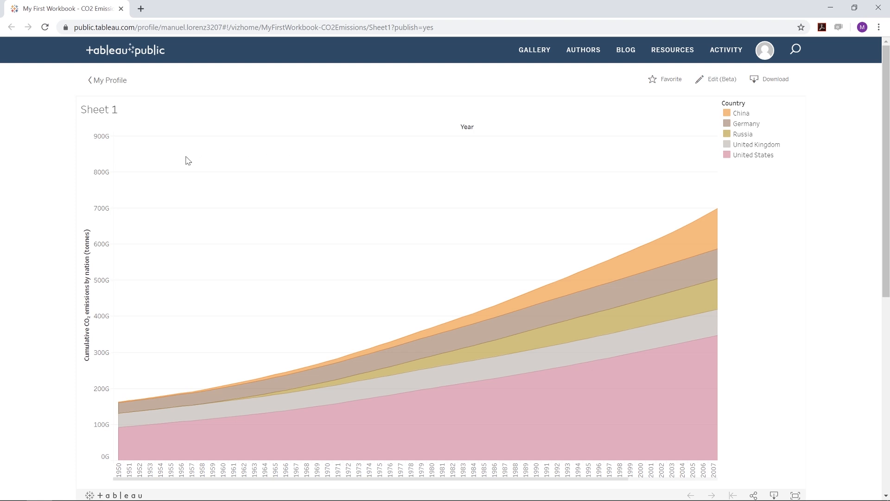
mouse_move(713, 264)
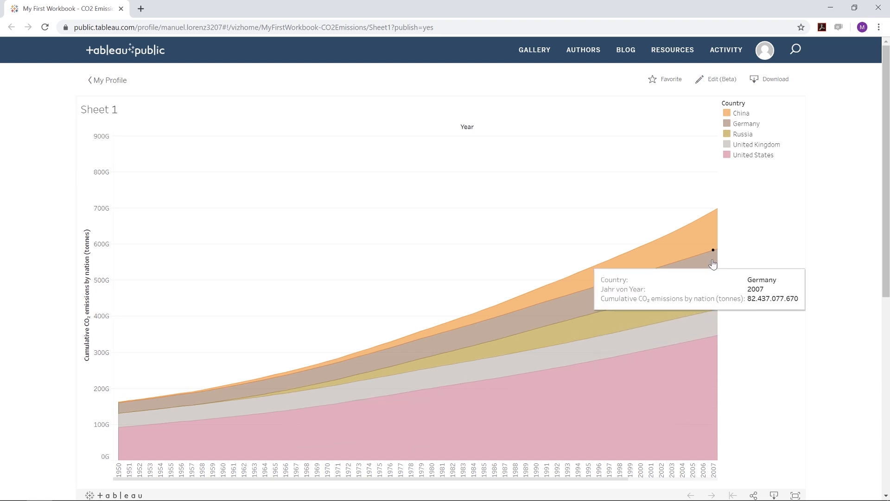
click(114, 83)
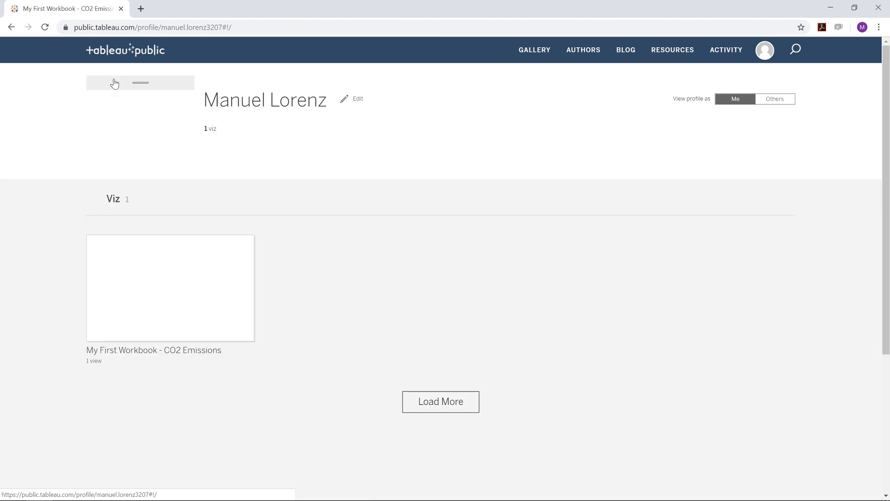
mouse_move(184, 262)
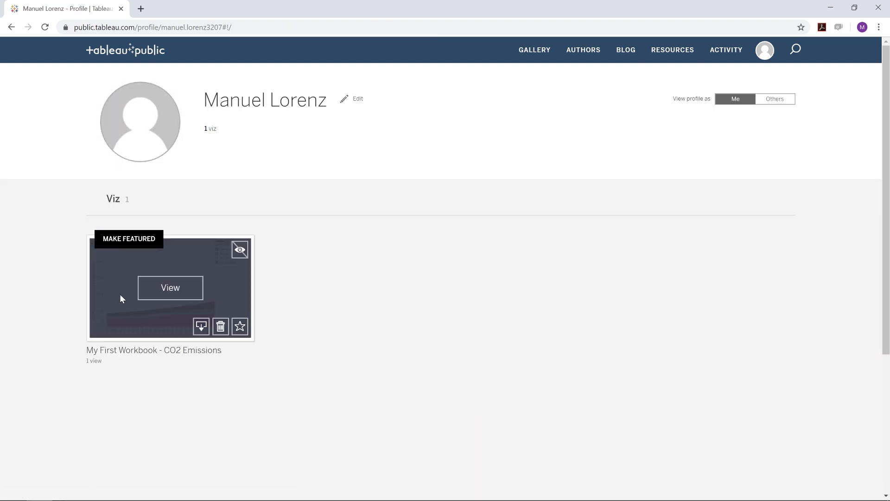
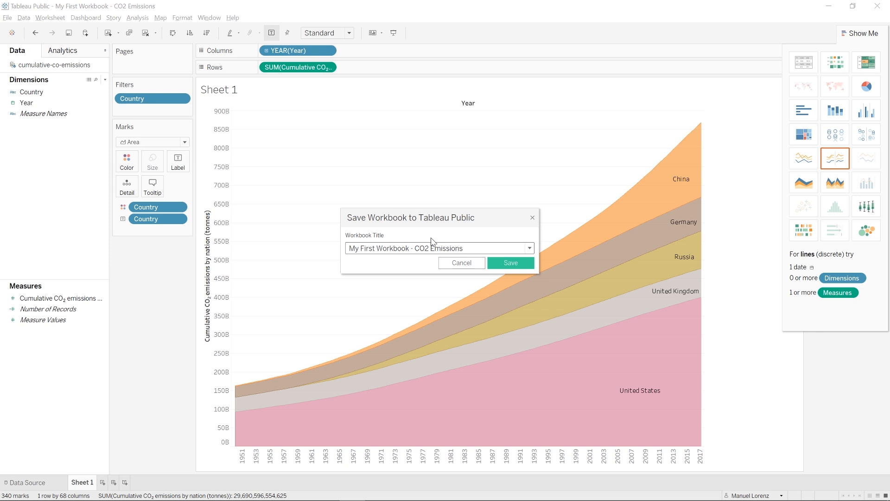
Cancel the online save and remove Year and the cumulative emissions measure from the view.
click(461, 263)
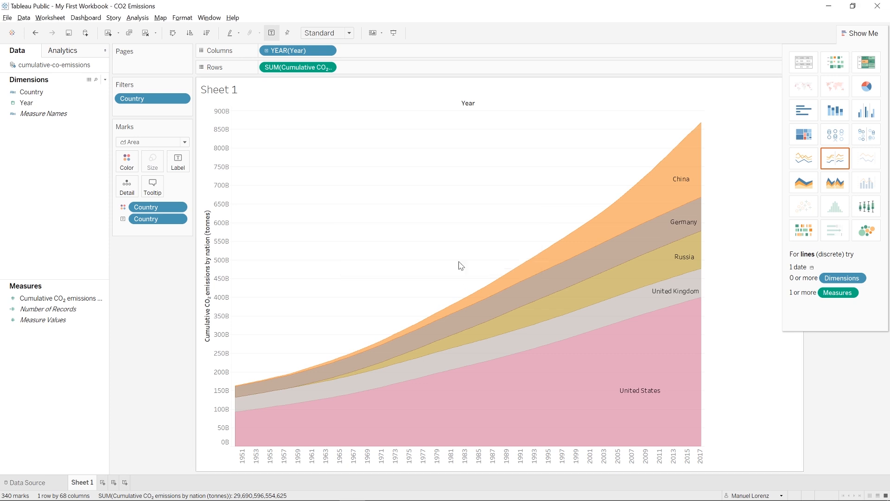
click(327, 51)
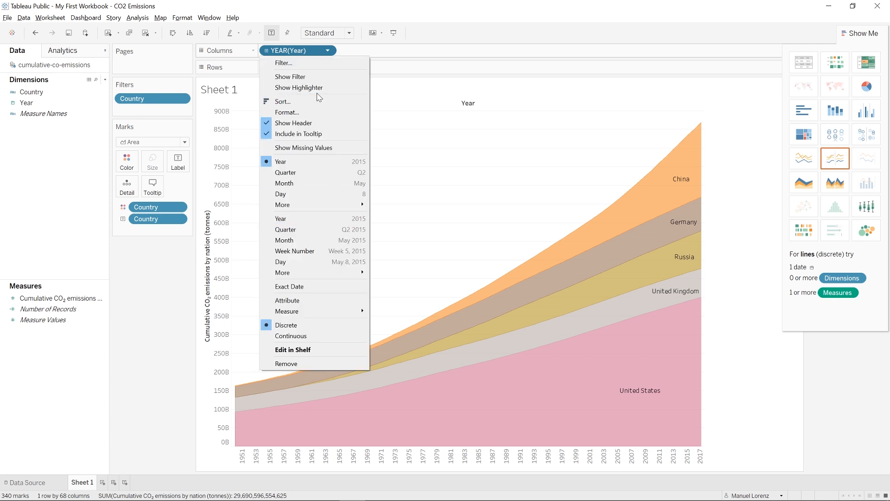
click(313, 364)
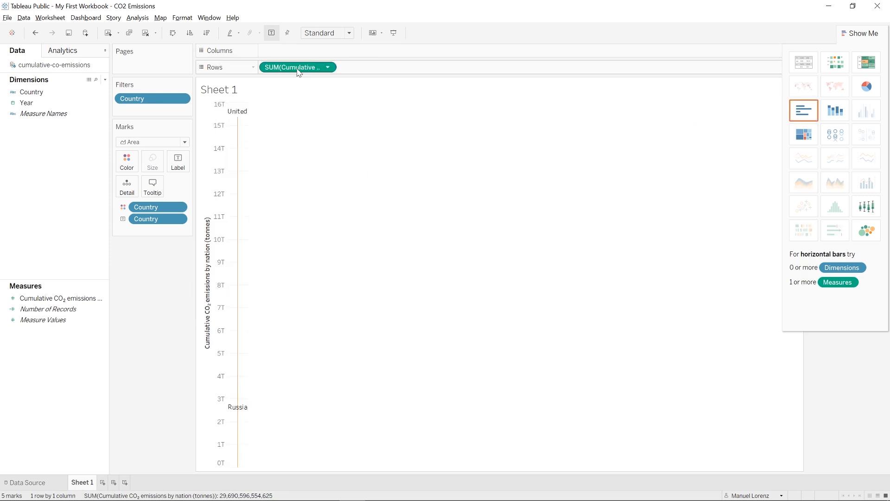
key(Delete)
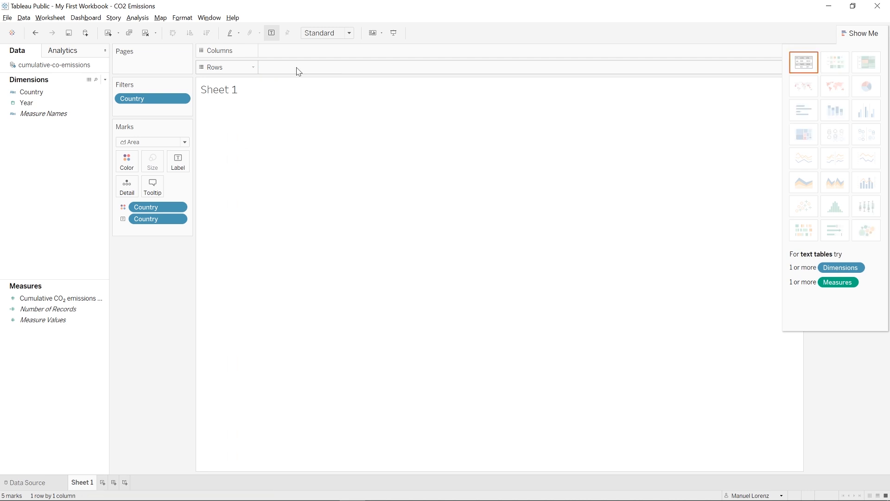
Delete the Country filter and the Country colour field, then go to the Data Source page.
click(168, 100)
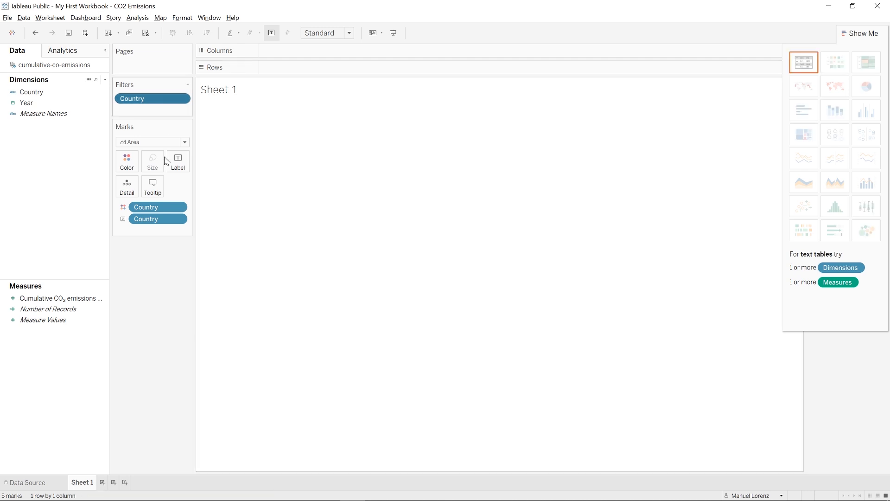
key(Delete)
click(145, 207)
key(Delete)
key(Delete)
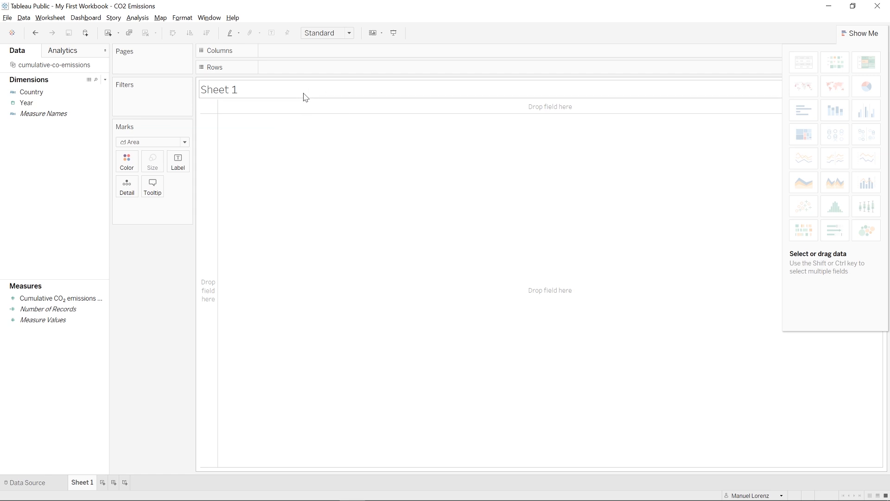
click(28, 482)
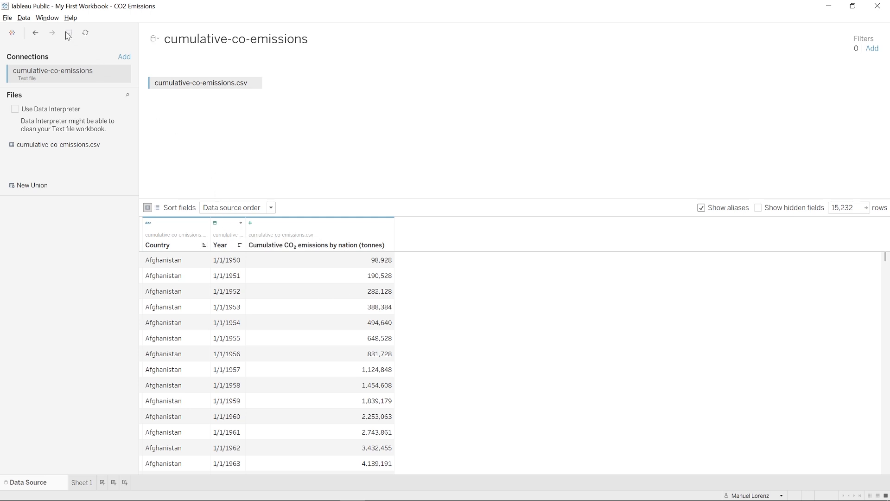
Back on Sheet 1, place Country on Columns to list 224 countries; cancel the Tableau Public save.
click(12, 19)
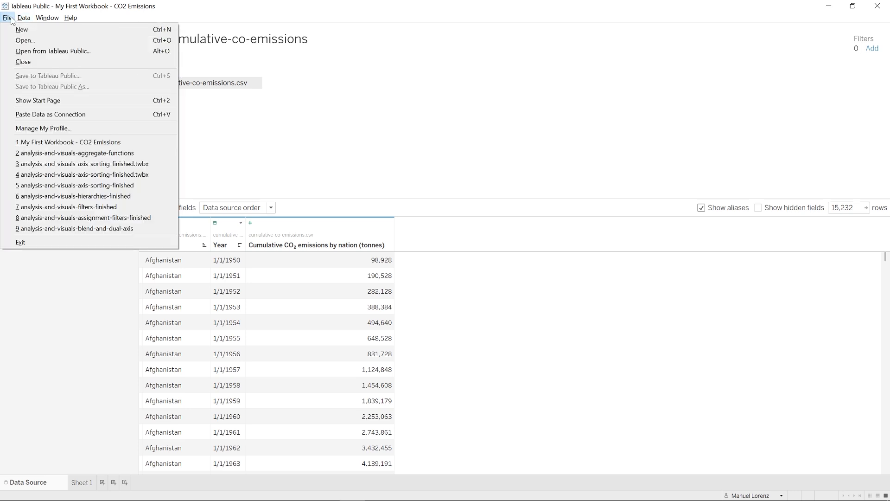
click(348, 113)
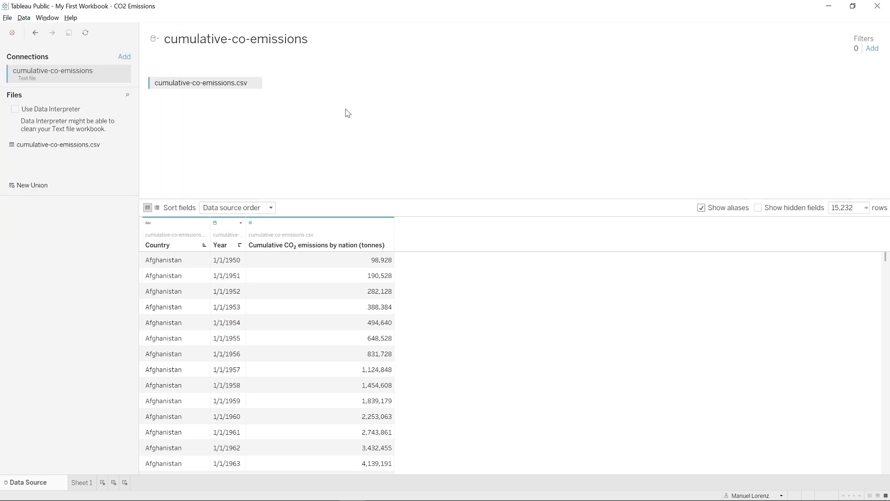
click(87, 481)
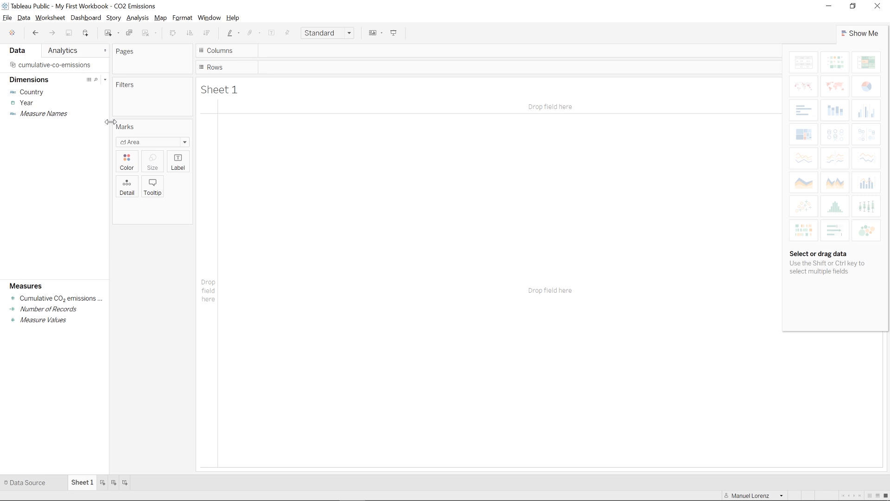
click(44, 95)
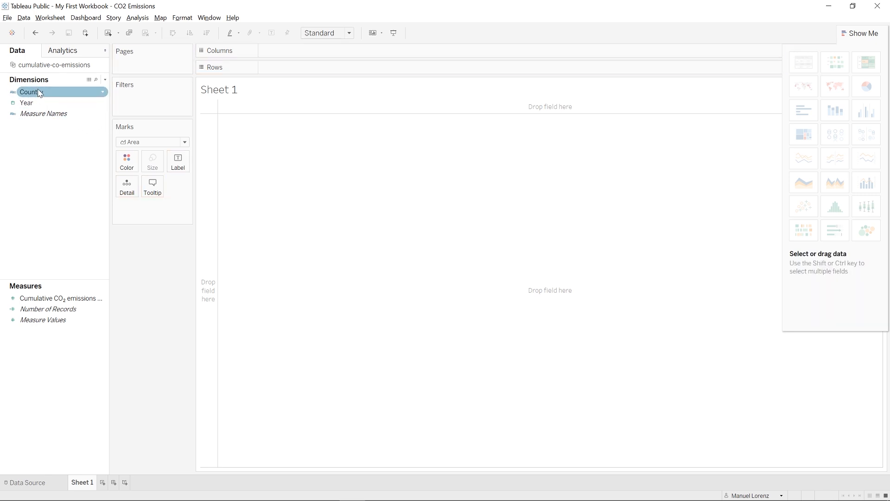
drag(32, 91, 288, 51)
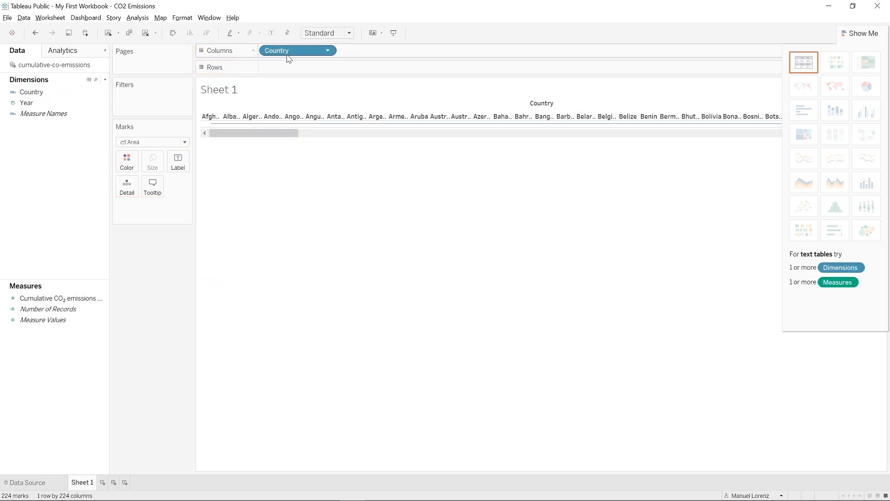
click(70, 34)
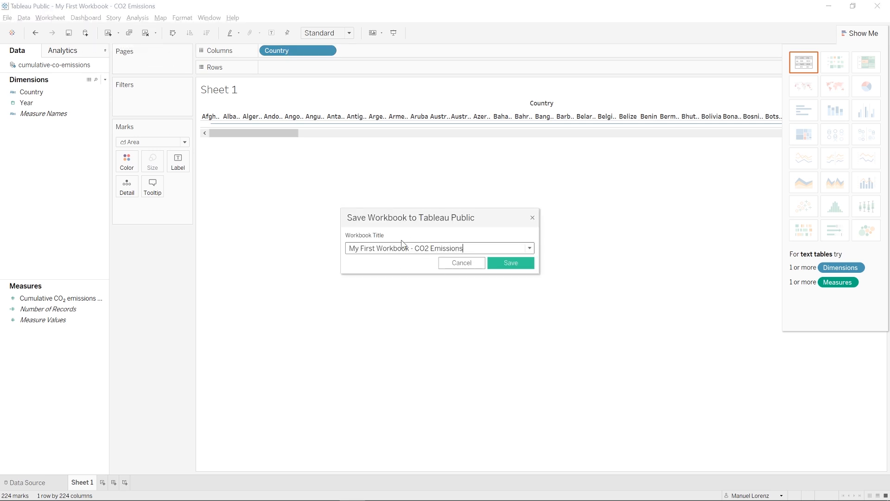
click(442, 260)
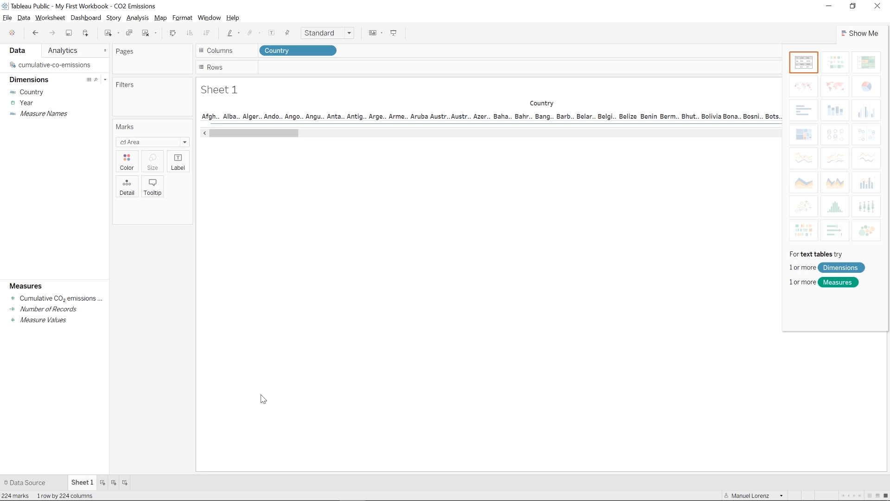
click(24, 485)
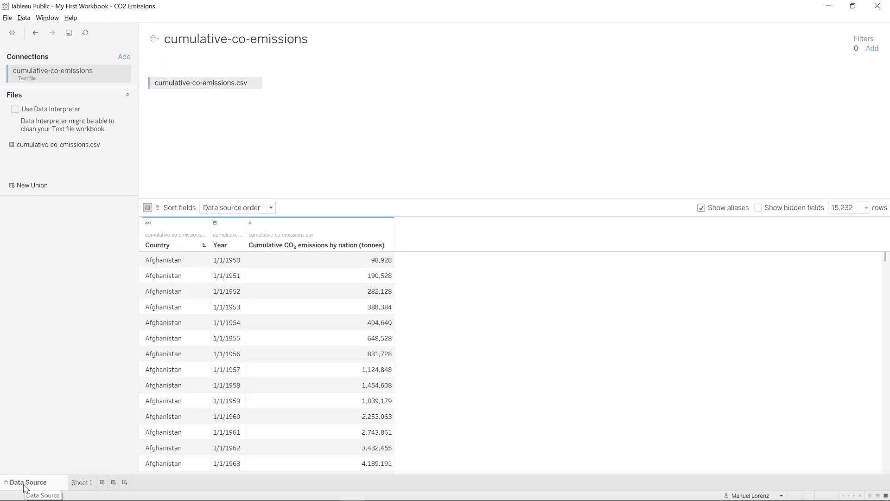
click(68, 34)
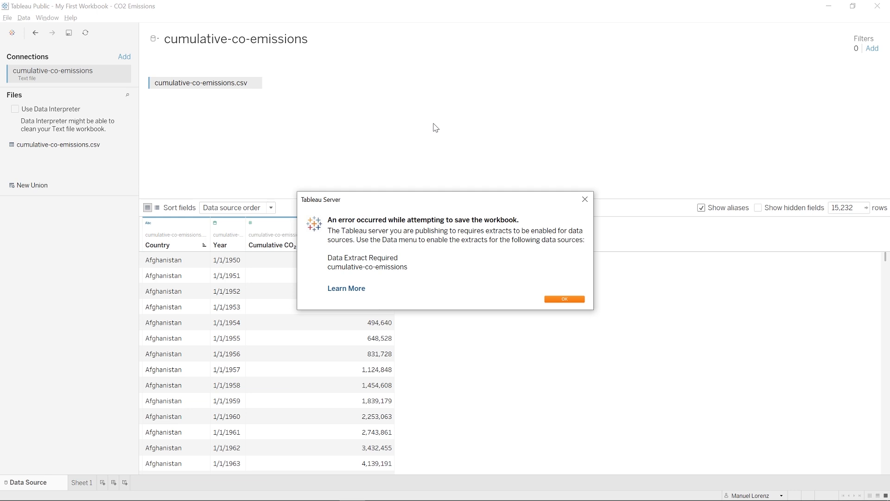
click(586, 200)
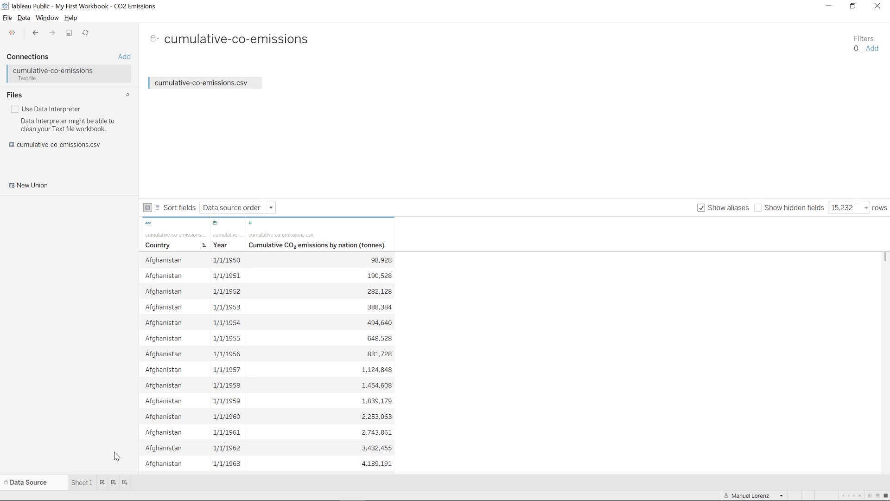
click(84, 483)
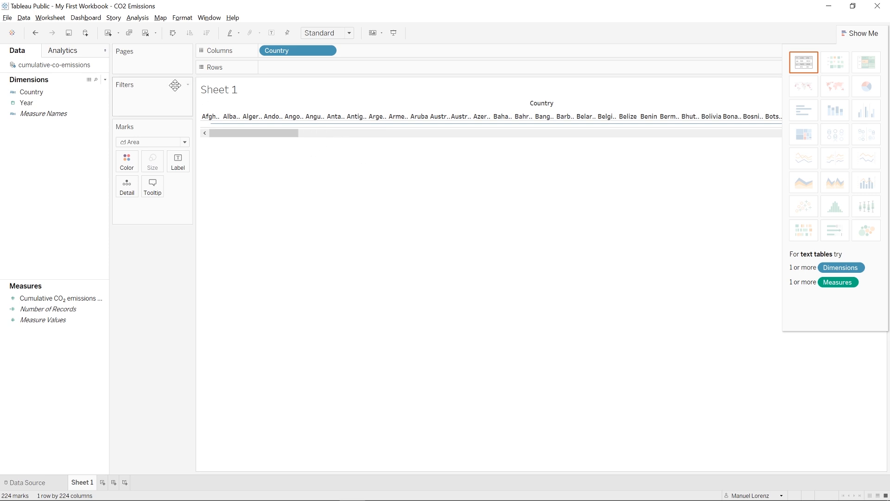
Open My First Workbook - CO2 Emissions from Tableau Public and close the edited copy without saving.
click(7, 17)
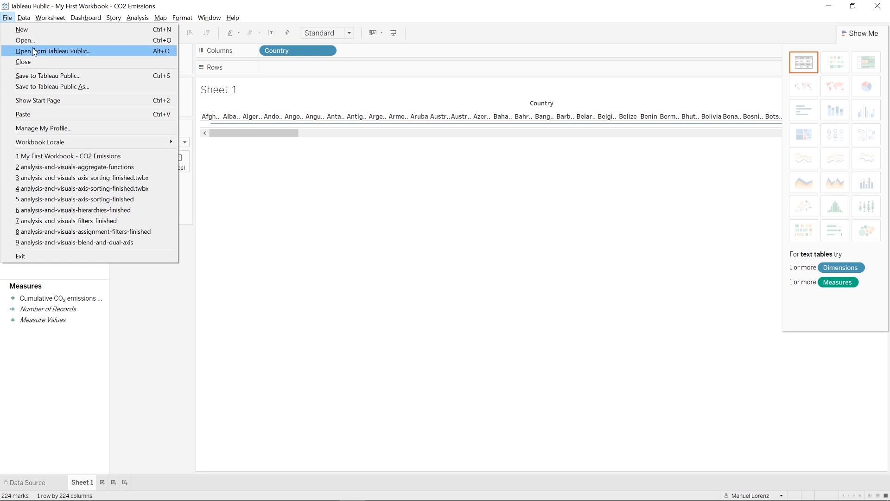
click(35, 52)
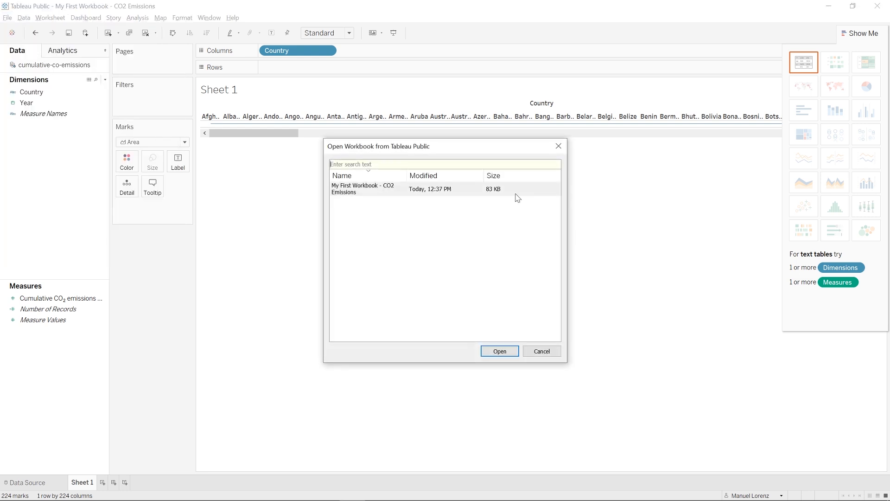
click(391, 186)
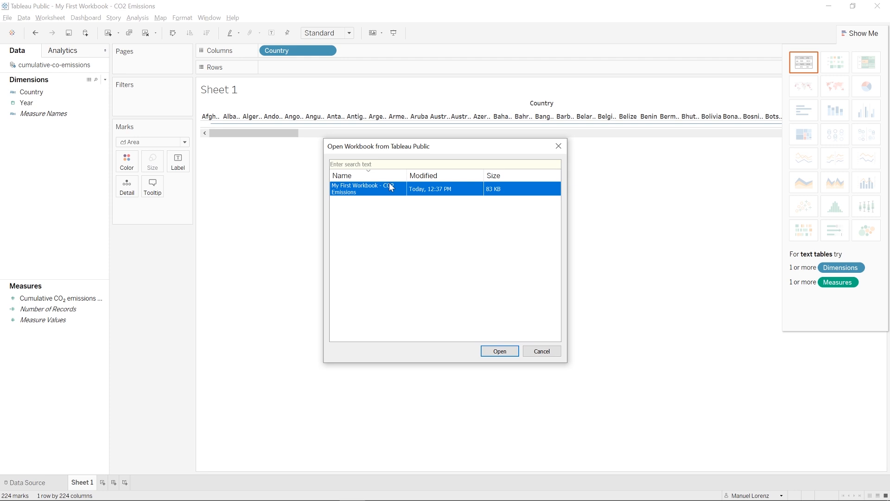
click(491, 349)
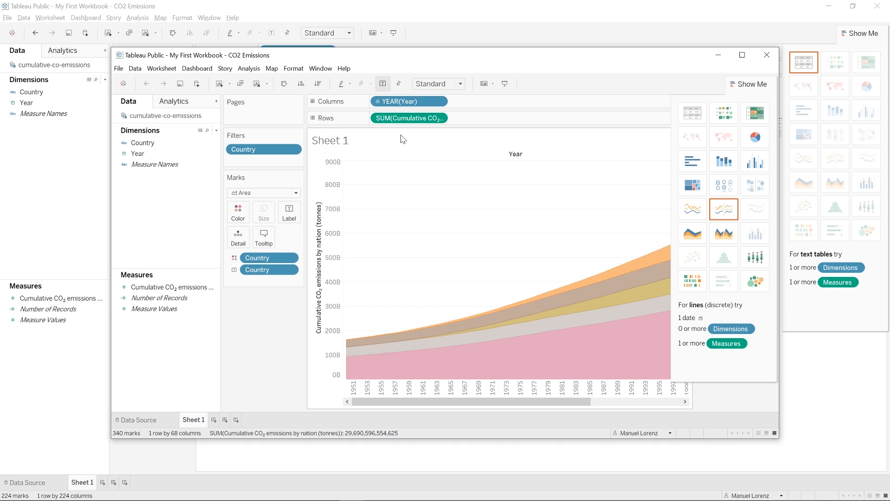
click(888, 4)
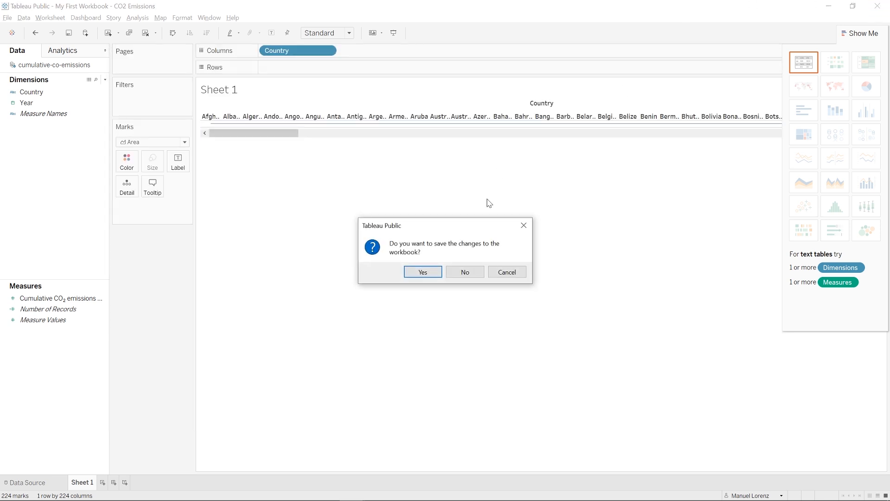
click(466, 272)
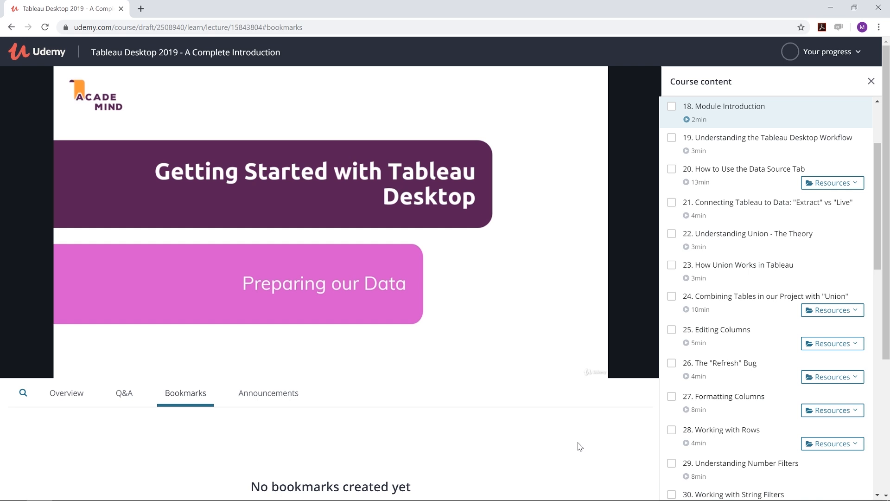
Scroll through Section 3 of the course content and open lecture 46, Useful Resources & Links.
mouse_move(539, 379)
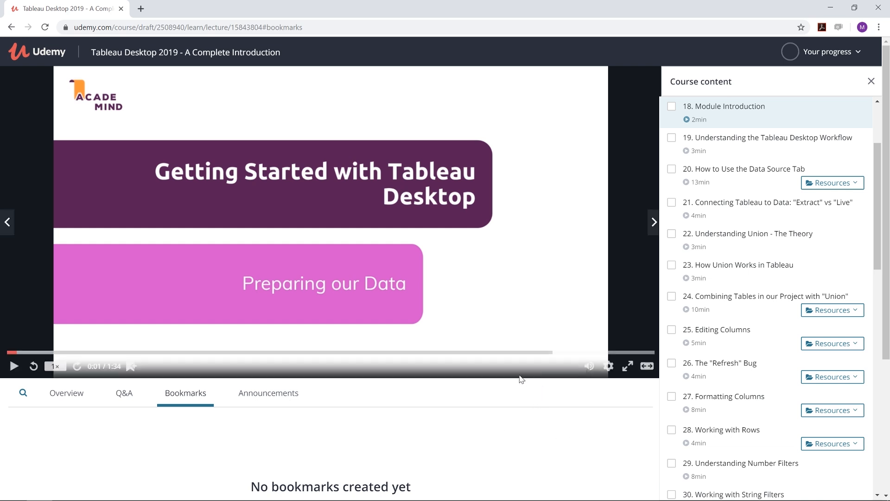
scroll(759, 334, up, 3)
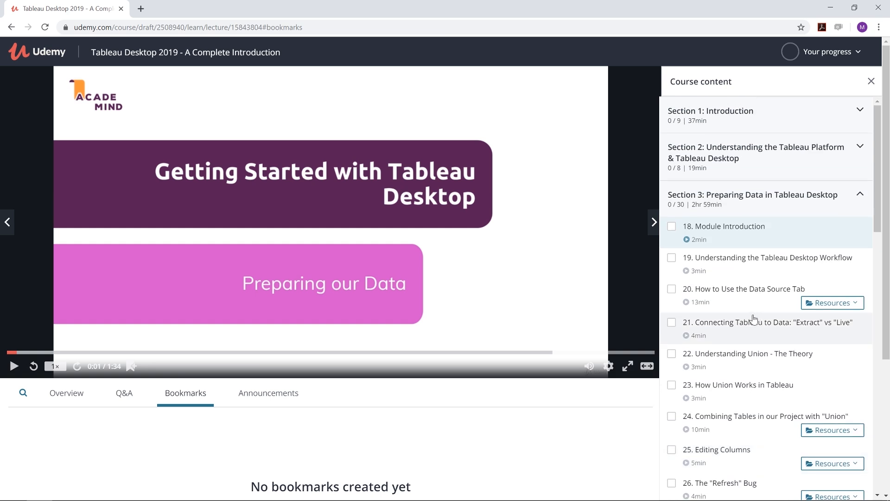
scroll(754, 319, down, 1)
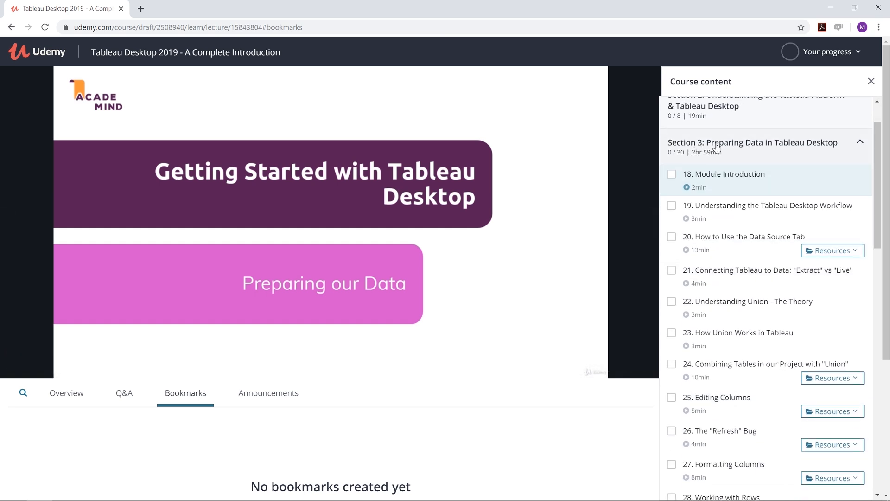
scroll(739, 163, down, 2)
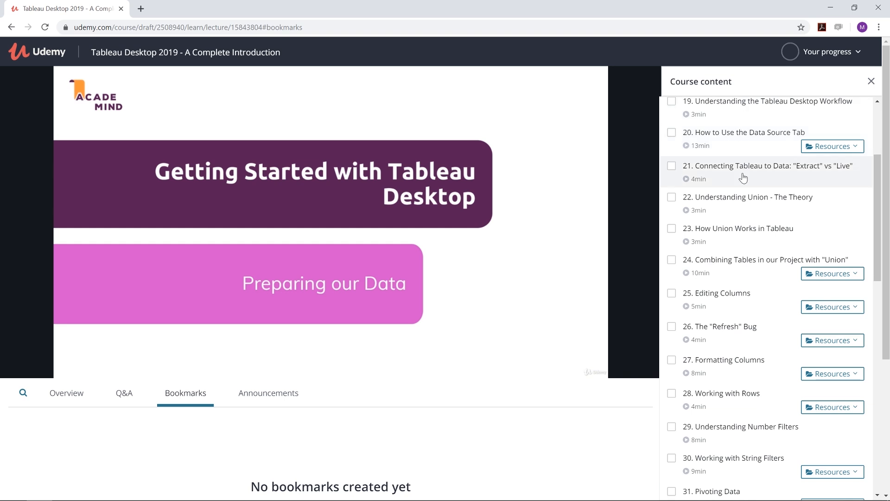
scroll(761, 204, down, 1)
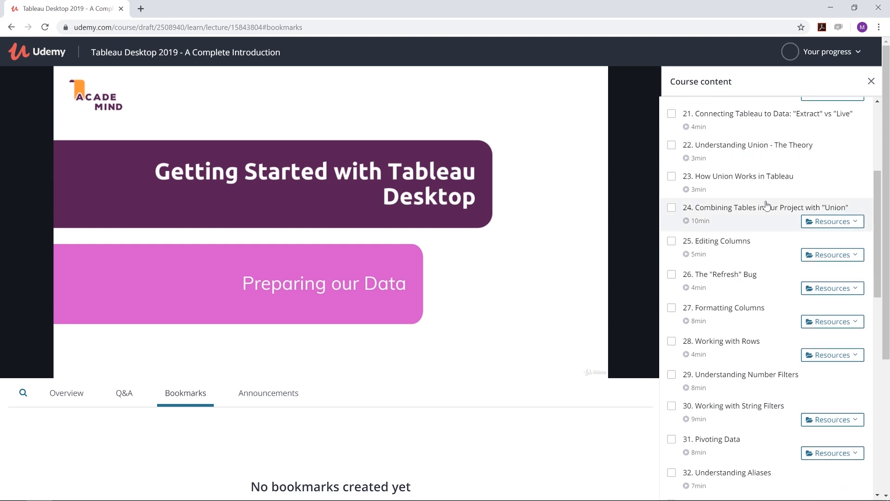
scroll(766, 206, down, 1)
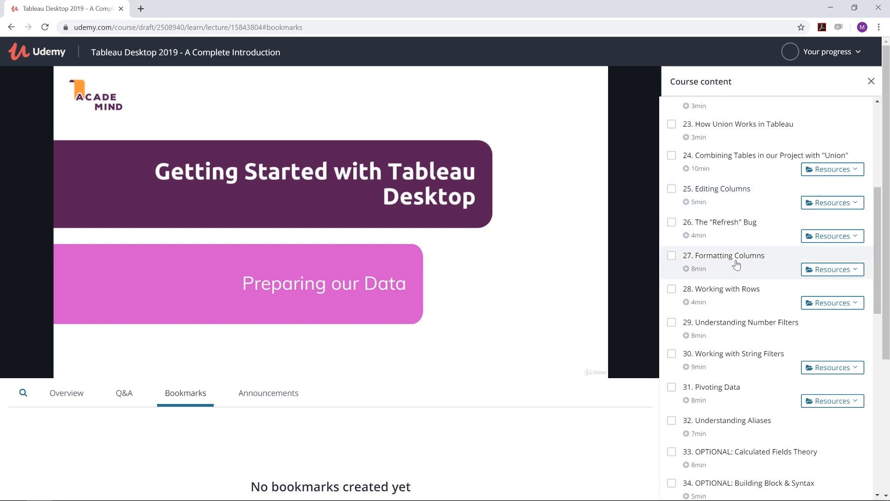
click(825, 270)
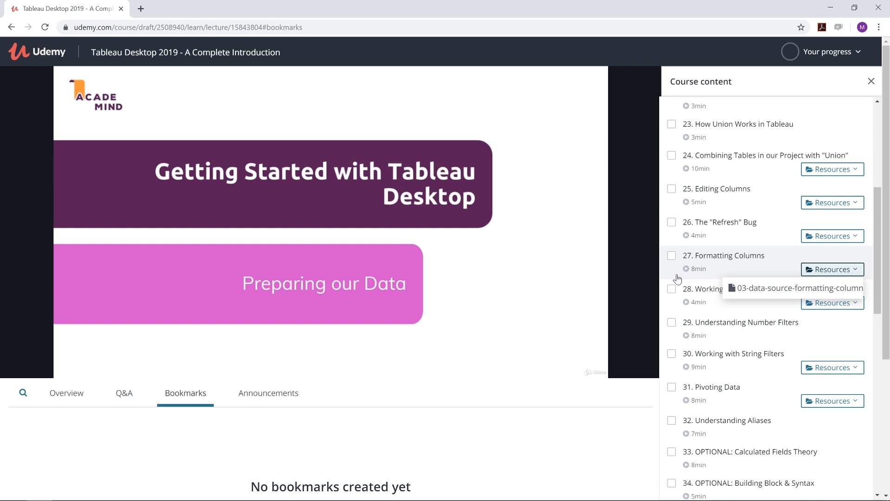
scroll(676, 281, down, 6)
scroll(742, 256, down, 5)
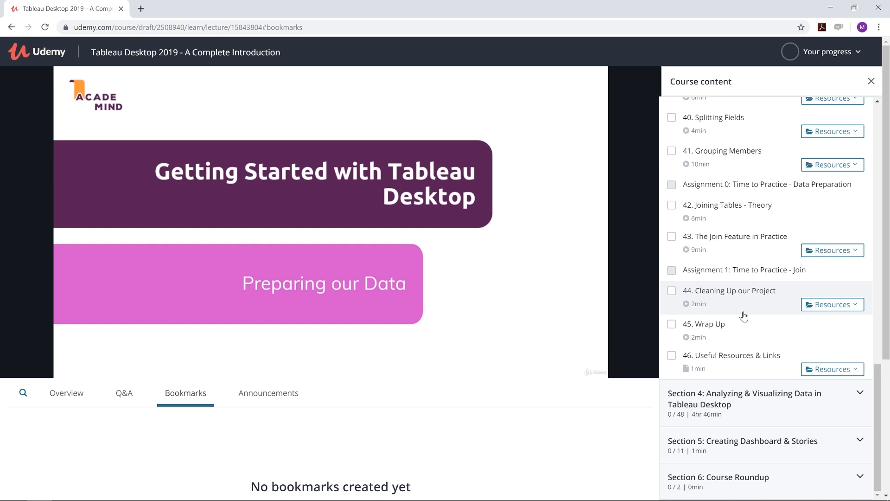
click(741, 360)
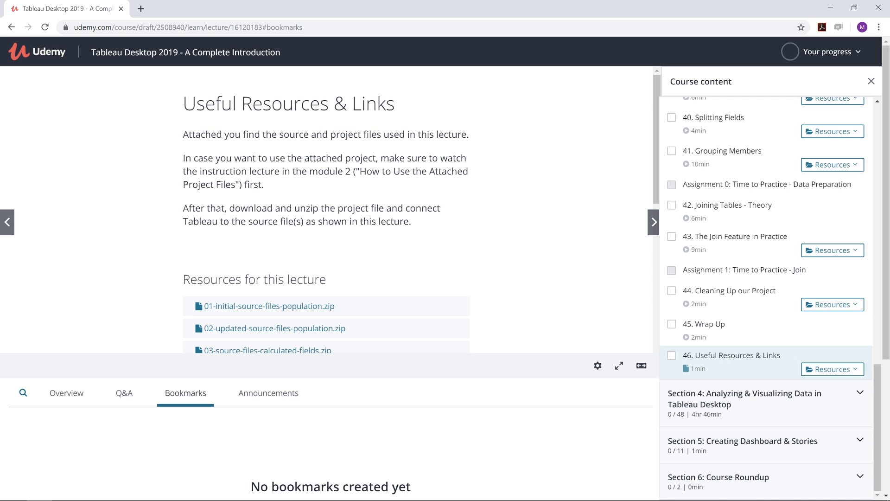
Download 15-data-source-module-finished.zip from the bottom of the lecture's Resources list.
scroll(389, 239, down, 3)
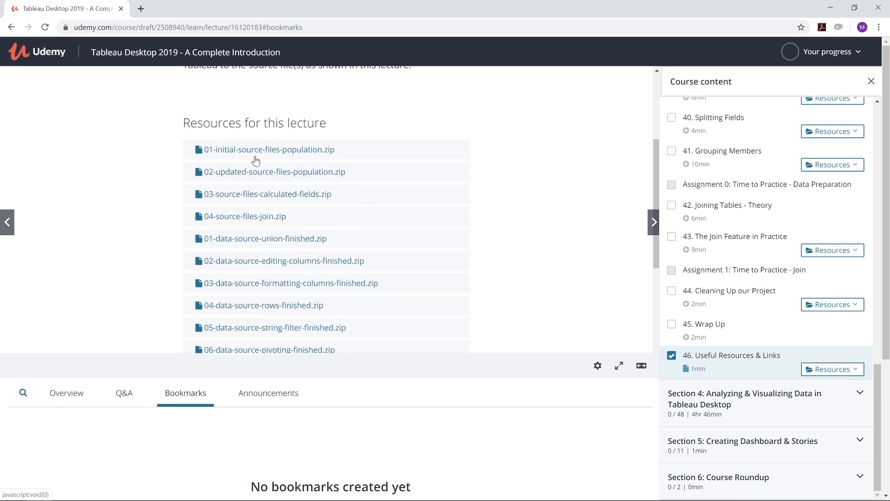
scroll(331, 213, down, 5)
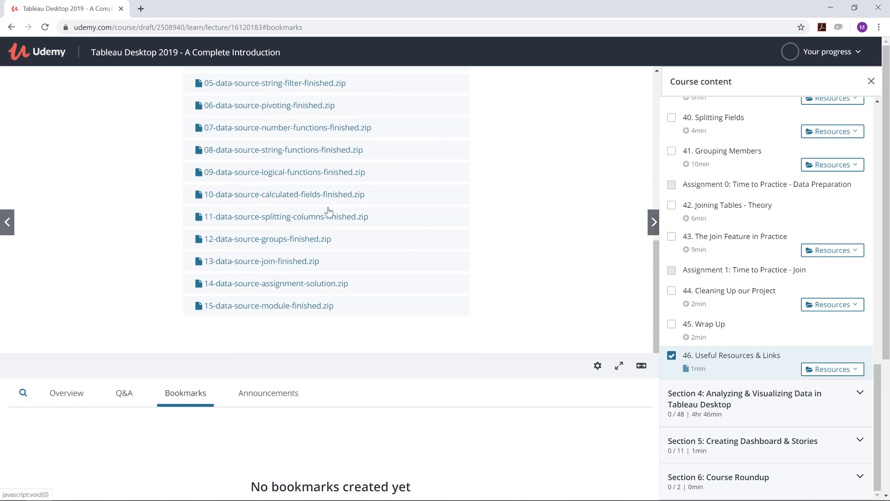
scroll(328, 210, up, 1)
scroll(328, 210, down, 1)
click(303, 309)
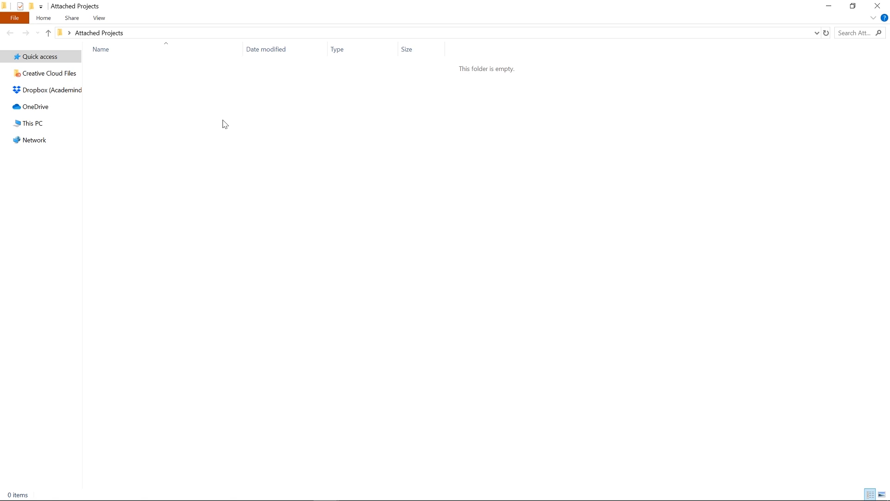
Paste the zip into Attached Projects, extract it there, and open population-finished.twbx.
key(ctrl+v)
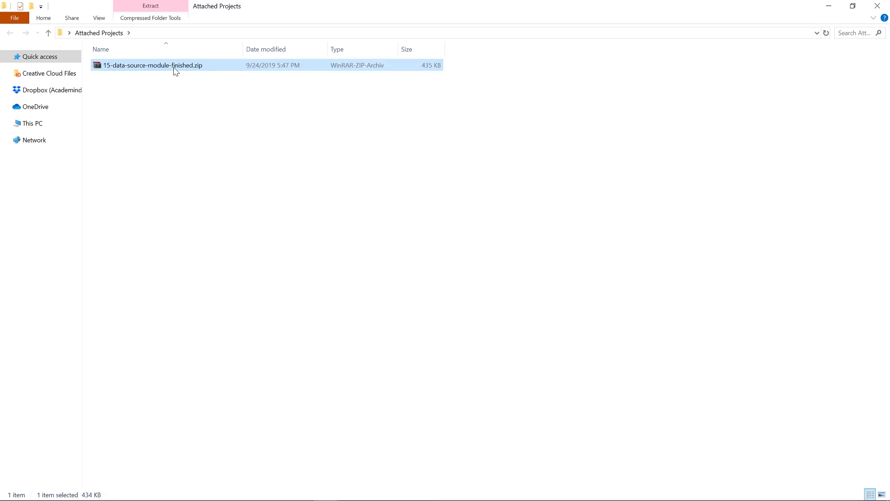
click(199, 134)
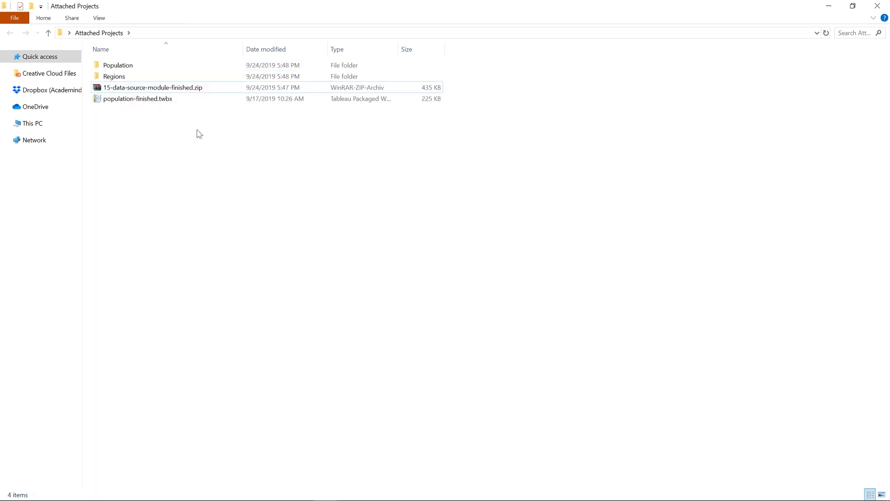
click(152, 100)
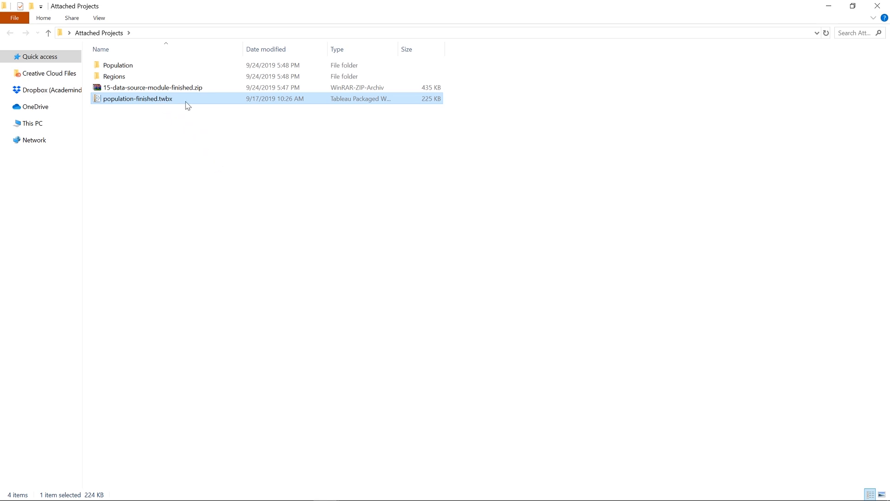
double_click(166, 101)
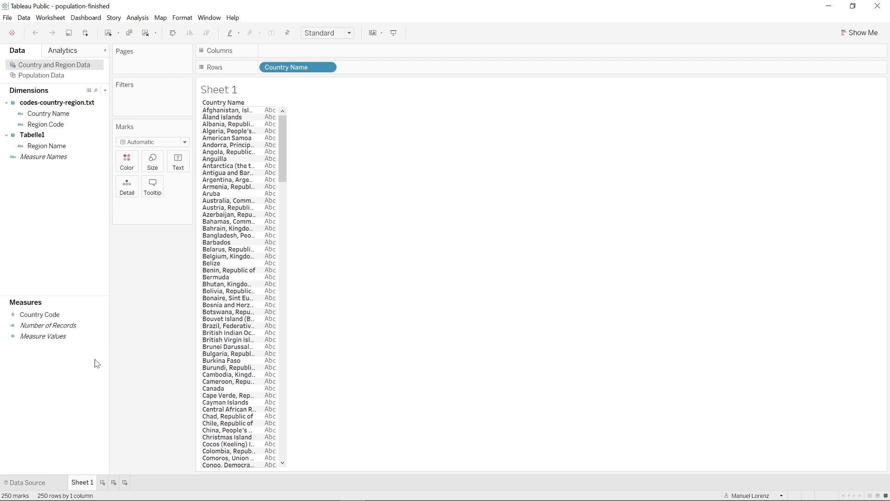
Relink codes-country-region.txt and region-full-names.xlsx from the Attached Projects > Regions folder.
click(36, 483)
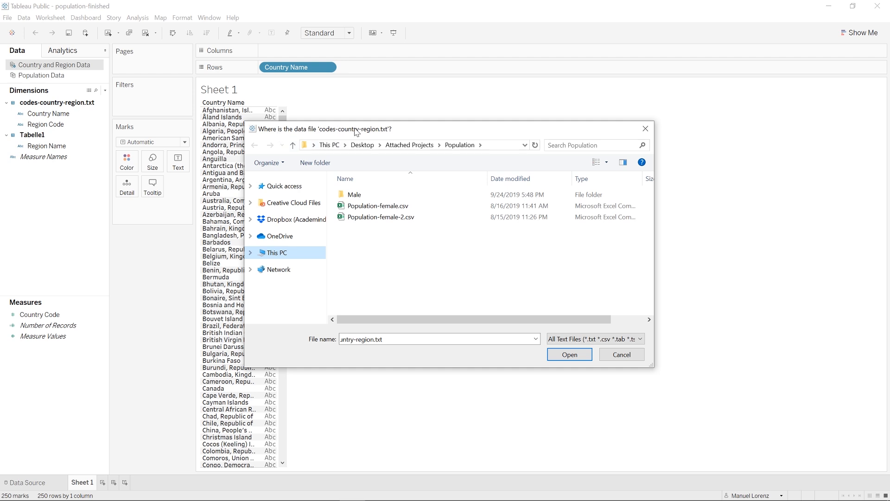
click(417, 145)
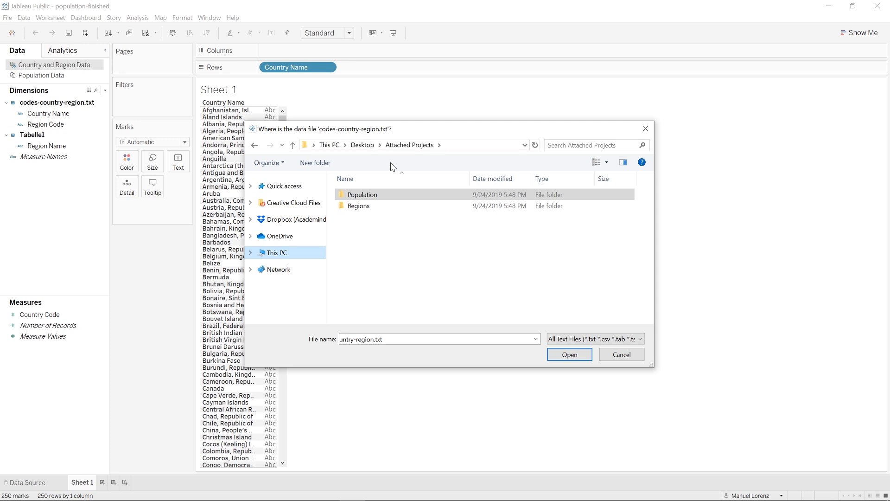
double_click(379, 209)
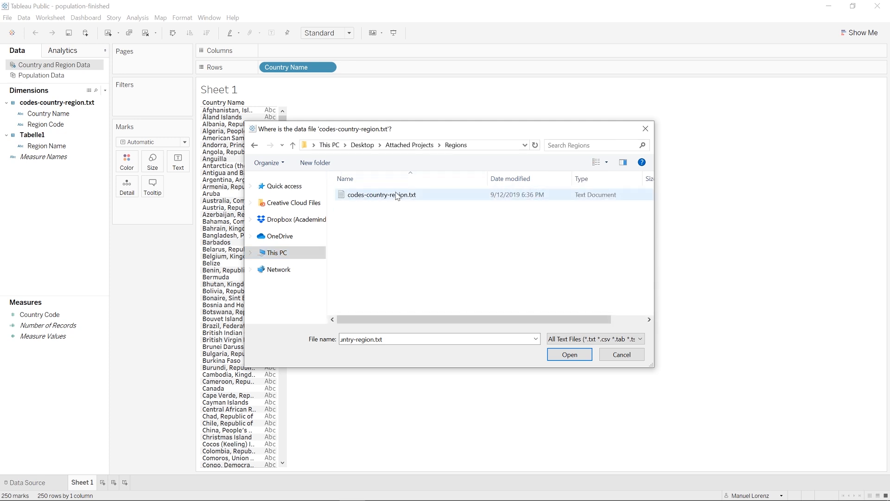
click(398, 195)
click(563, 356)
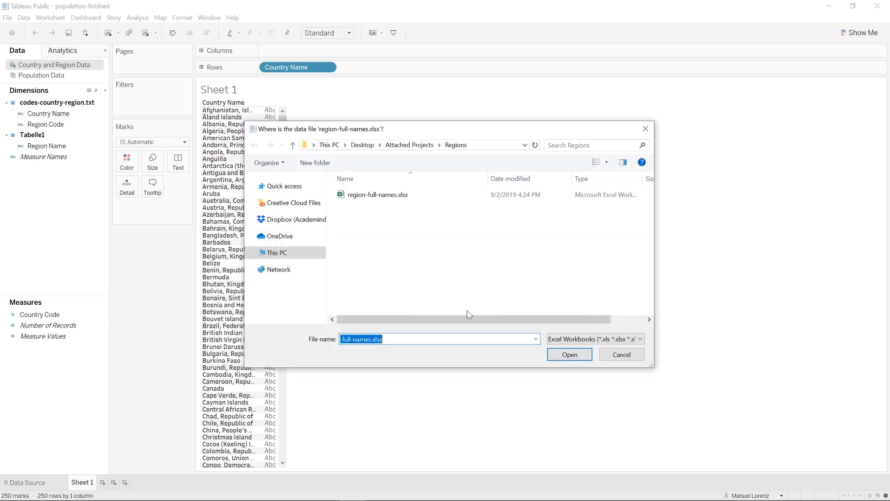
click(385, 196)
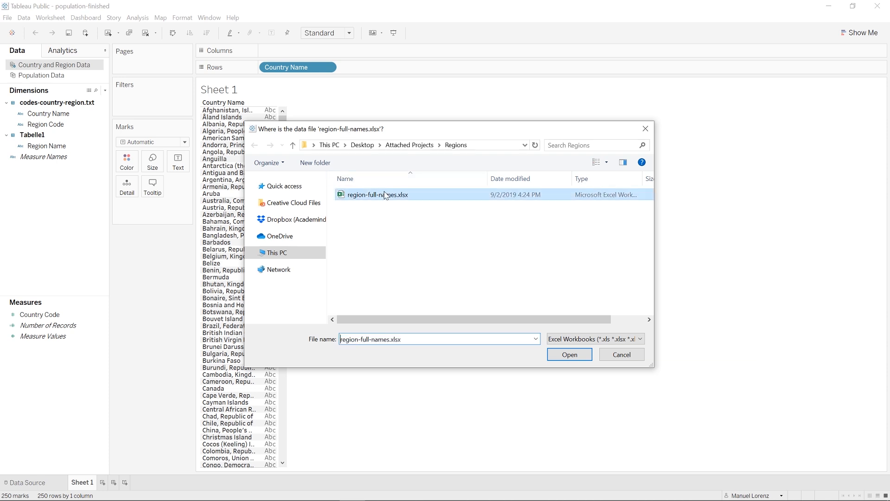
click(561, 354)
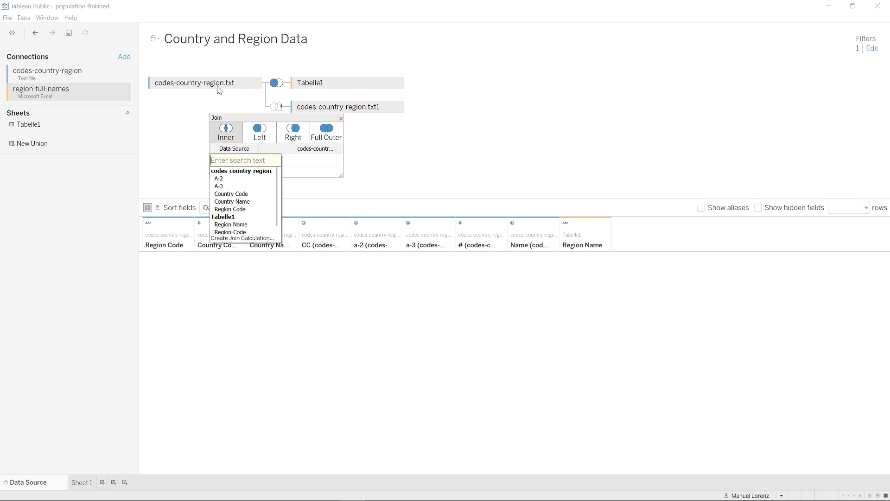
Remove the broken codes-country-region.txt1 table from the join and open the data source list.
click(342, 118)
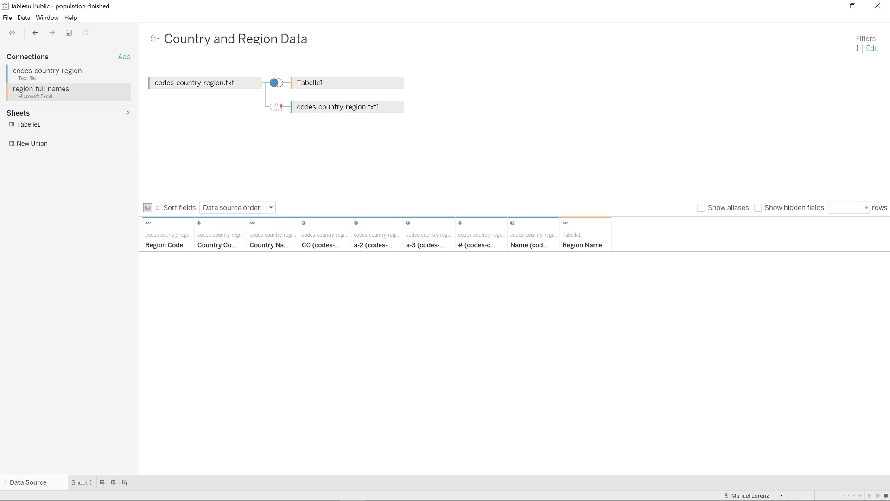
click(400, 110)
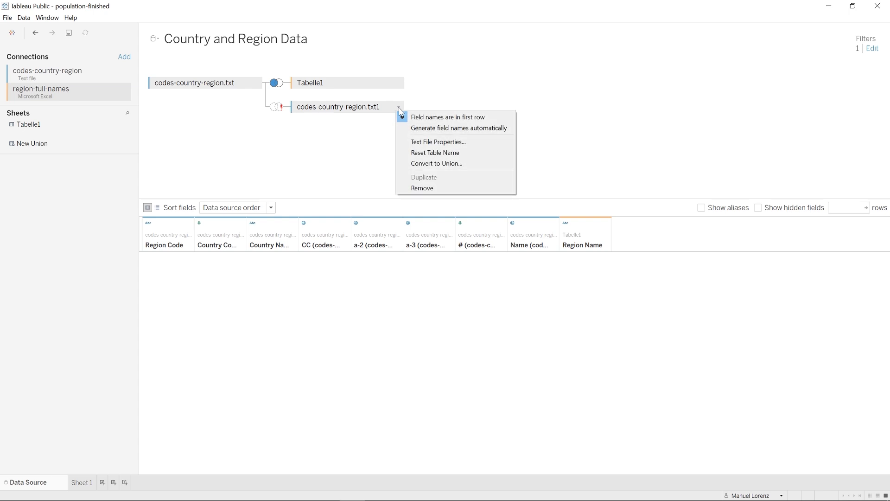
click(425, 187)
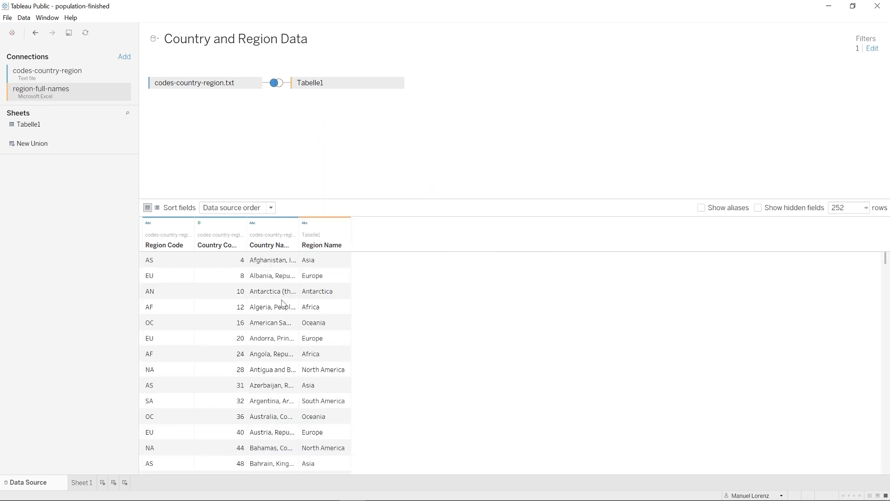
click(154, 41)
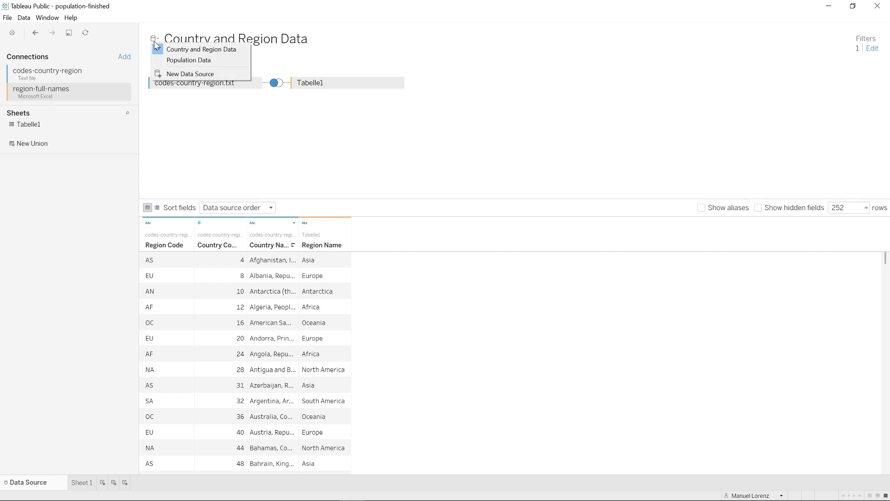
Relink Population Data to Population-female.csv in the Attached Projects > Population folder.
click(170, 61)
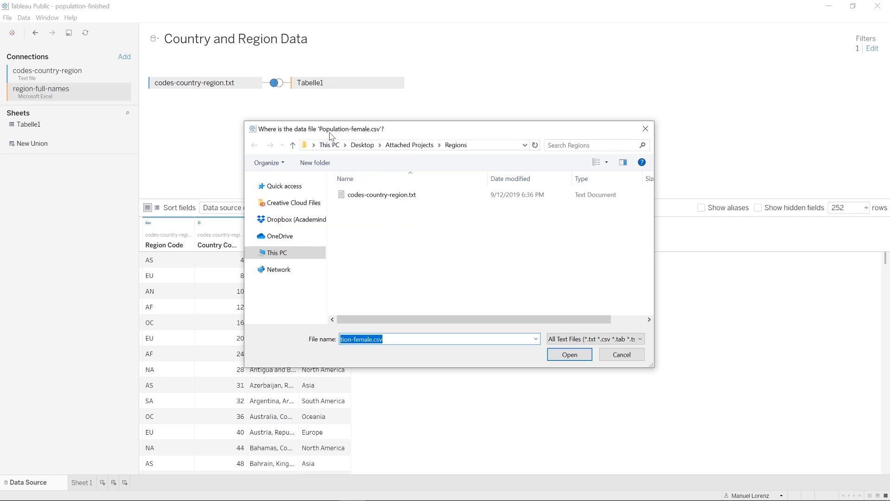
click(411, 145)
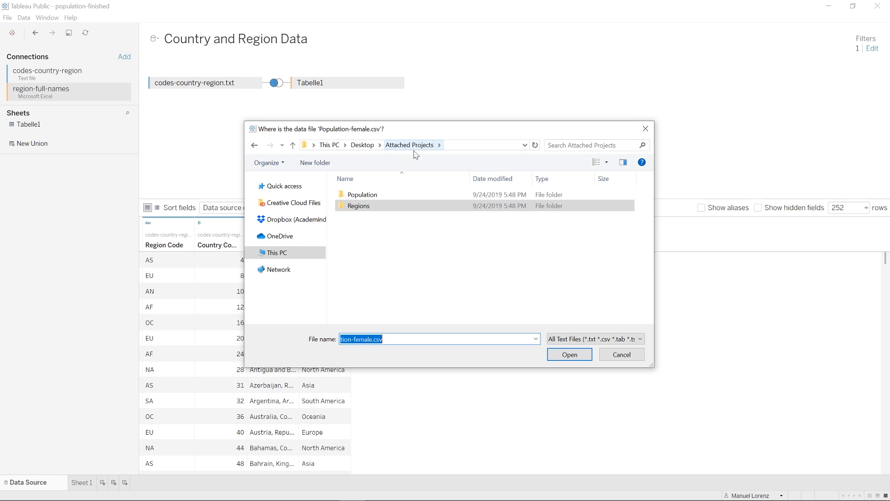
double_click(378, 195)
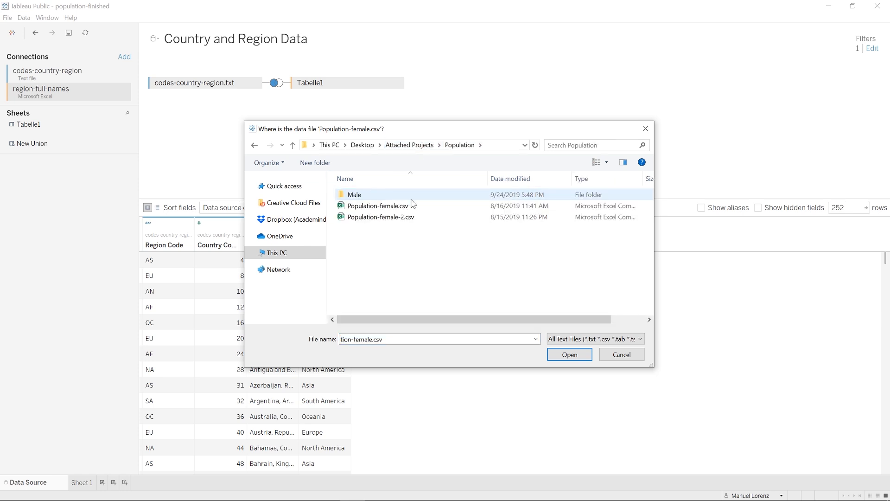
click(398, 206)
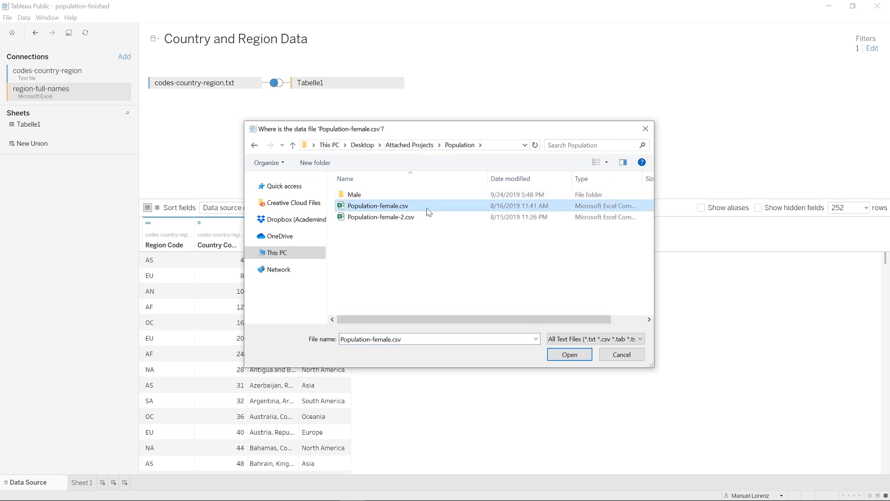
click(571, 356)
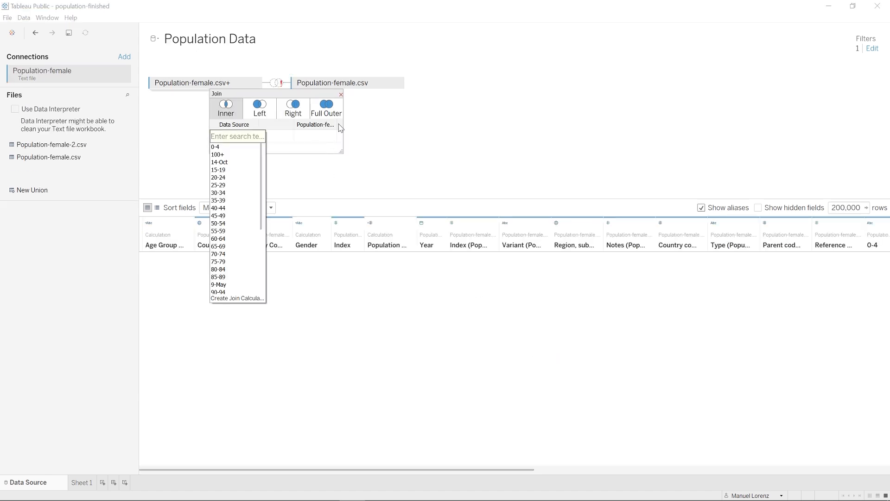
Remove the duplicate Population-female.csv table from the join.
click(340, 94)
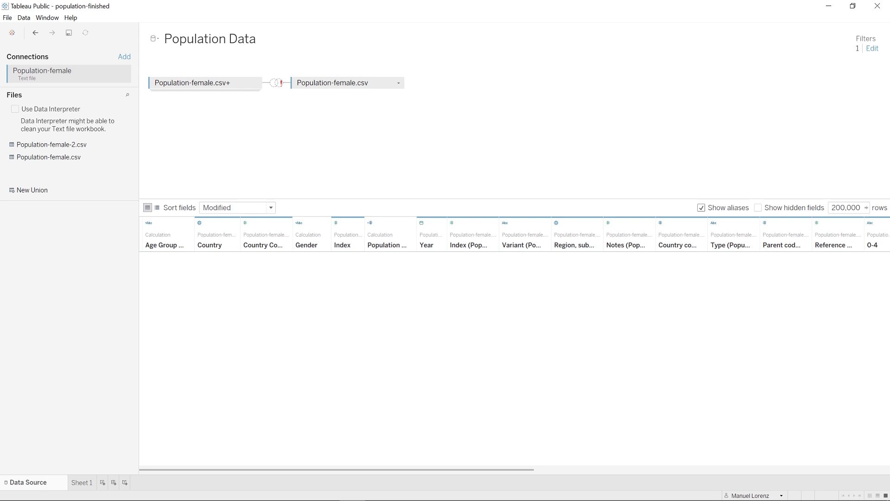
click(399, 84)
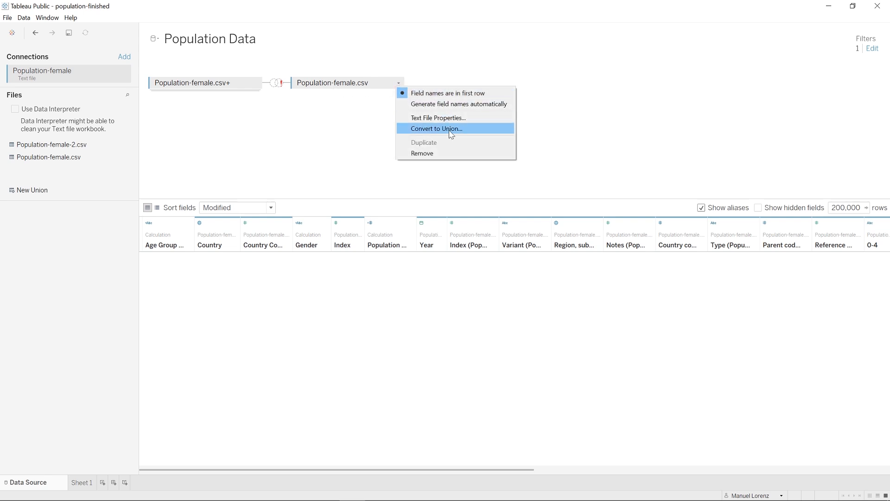
click(436, 157)
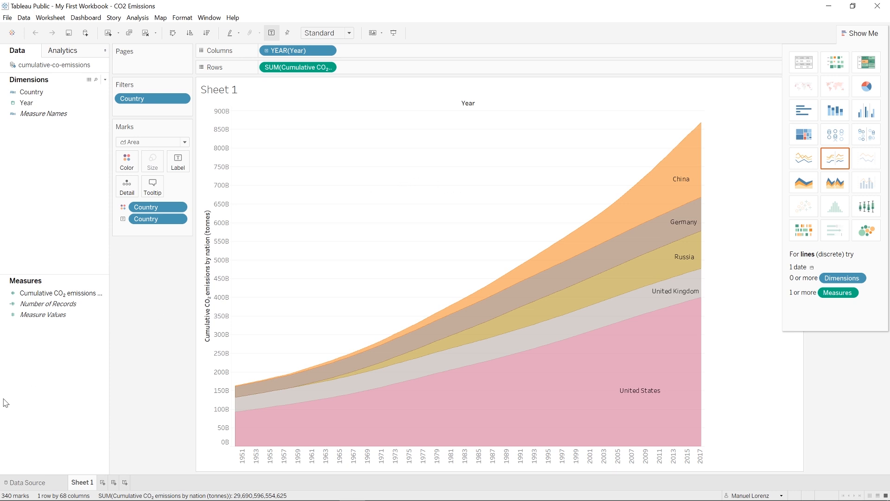
Check the cumulative-co-emissions.csv text file properties, confirming the English (United States) locale.
click(26, 482)
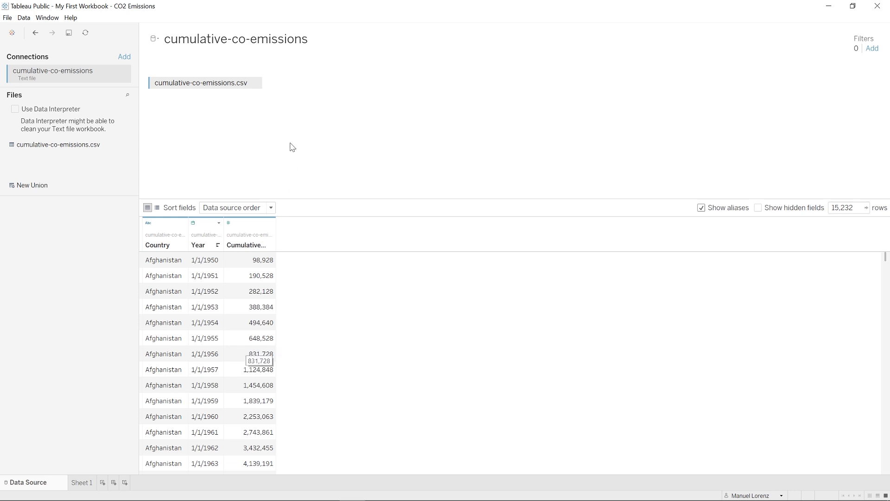
click(256, 83)
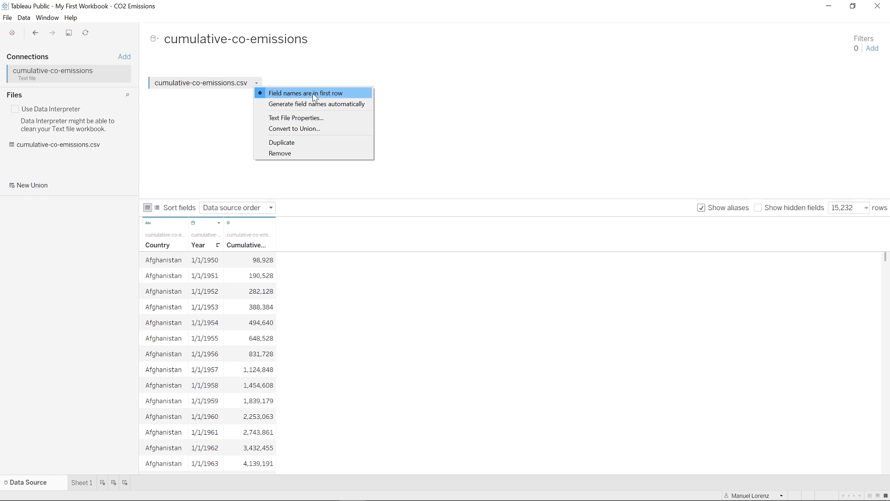
click(291, 119)
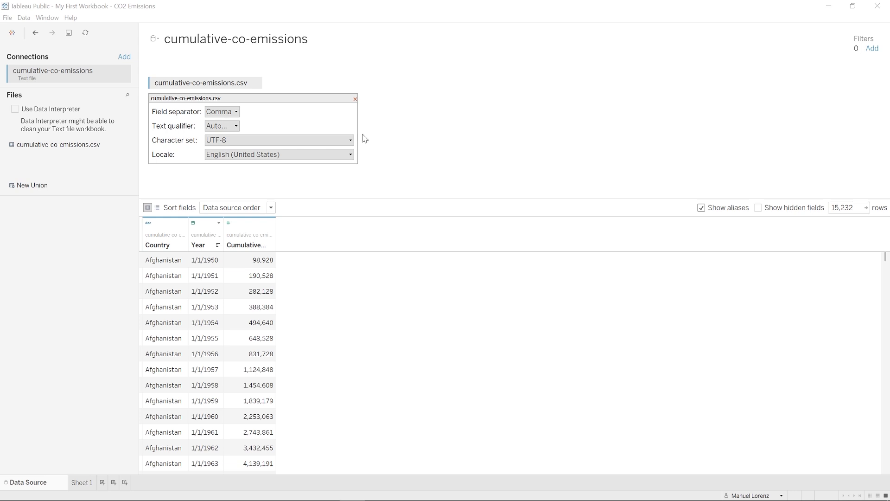
click(355, 99)
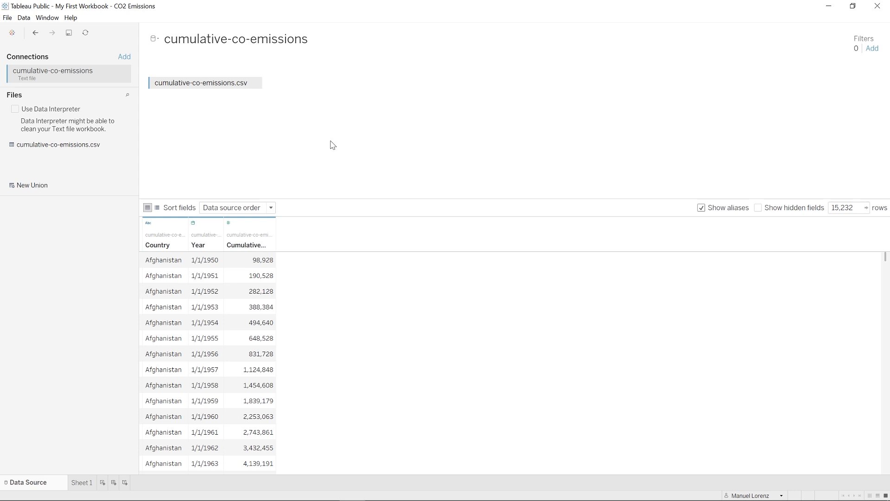
Check the interface language under Help > Choose Language, leaving it unchanged.
click(71, 18)
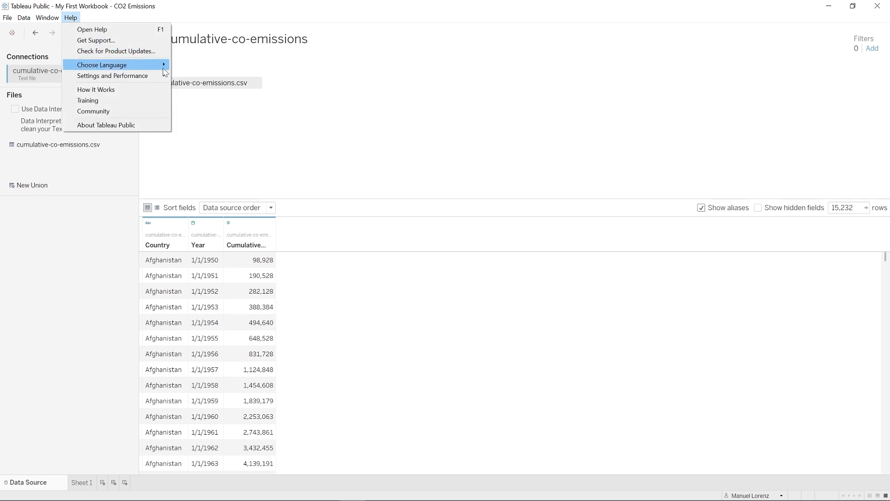
mouse_move(162, 66)
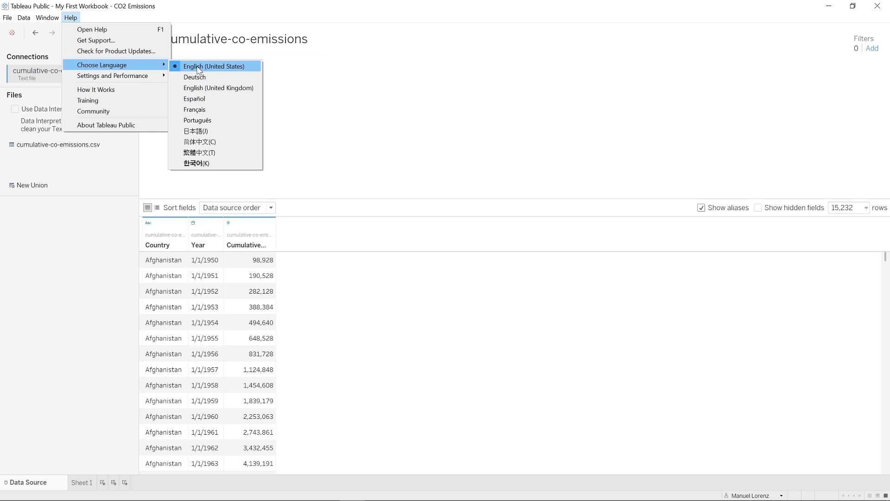
click(198, 246)
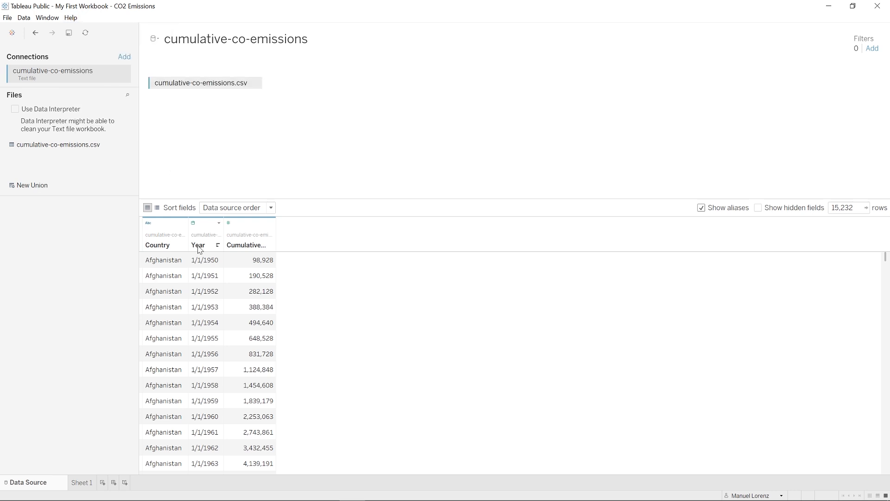
Set the workbook locale to English (United States) from Sheet 1, then return to the Data Source page.
click(80, 483)
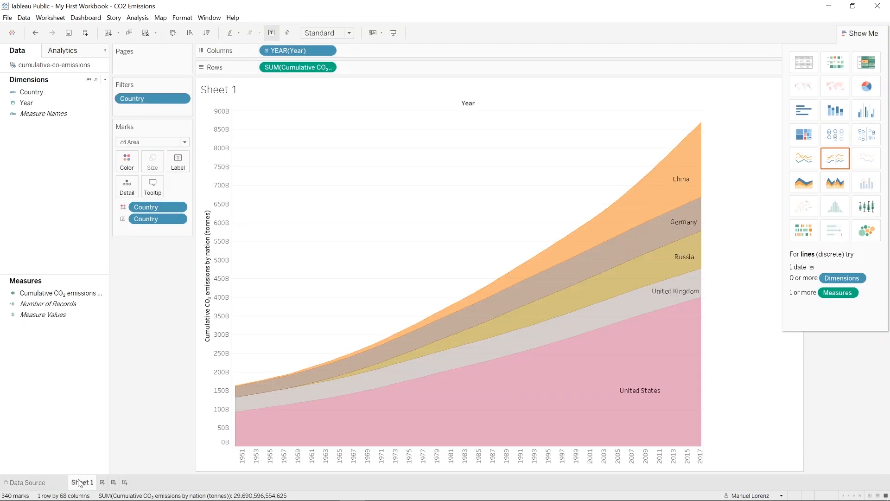
click(8, 18)
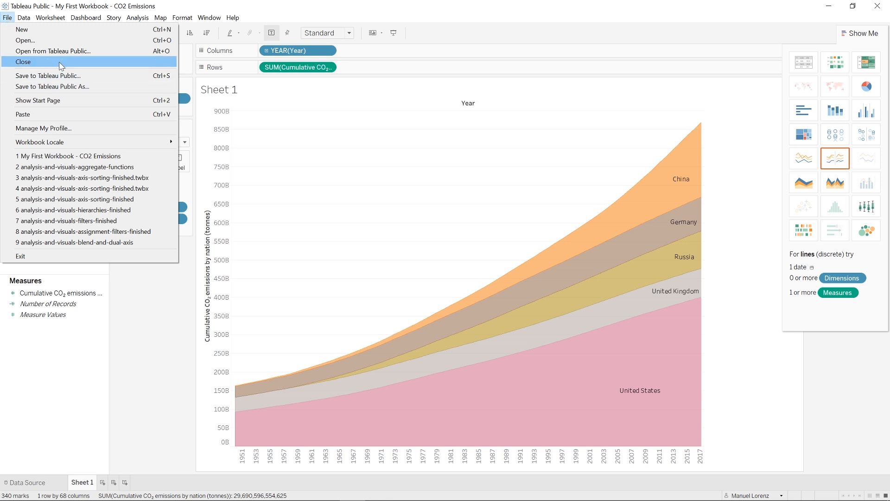
mouse_move(77, 145)
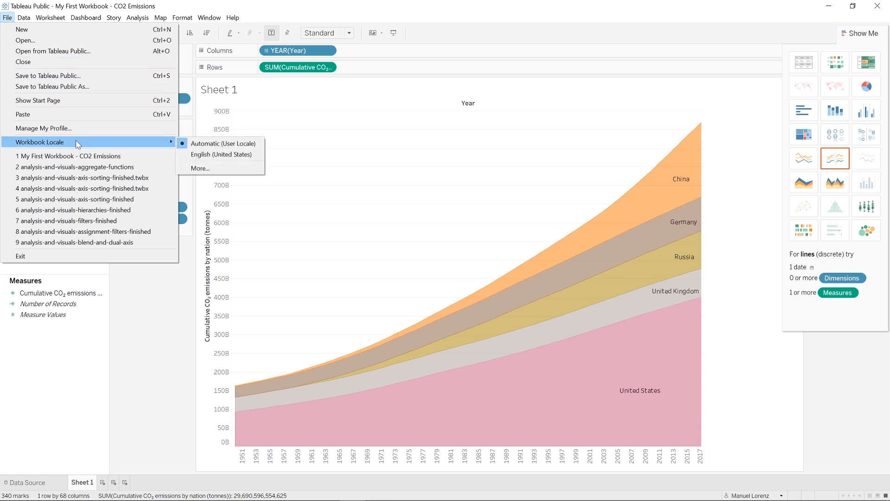
click(208, 156)
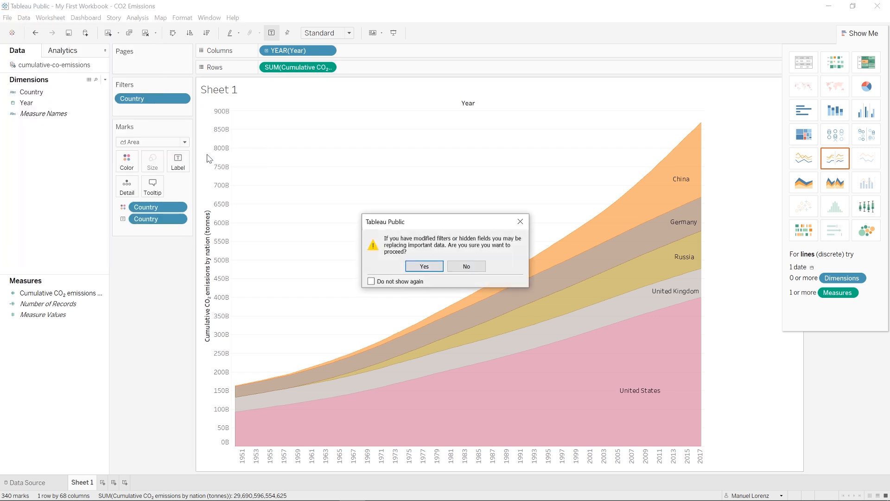
click(429, 268)
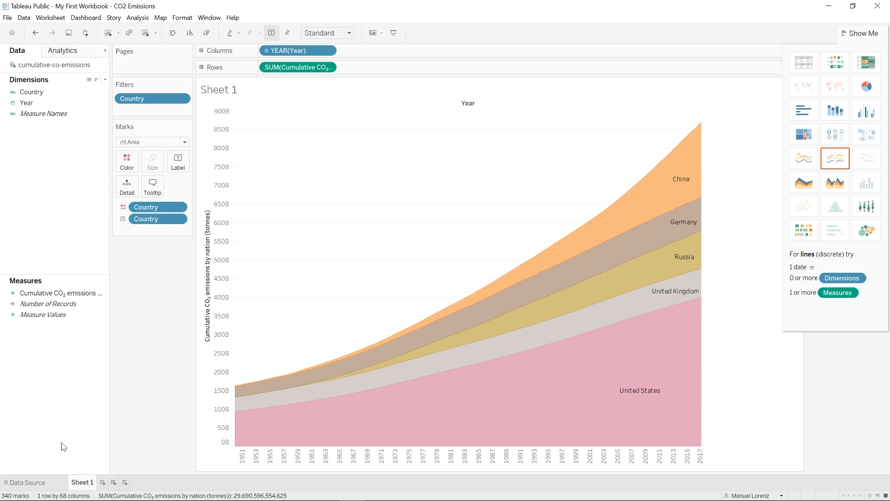
click(30, 482)
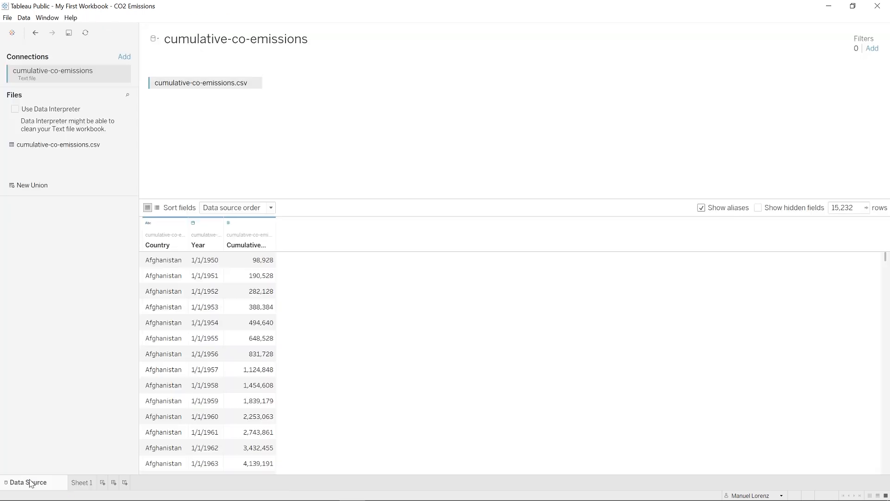